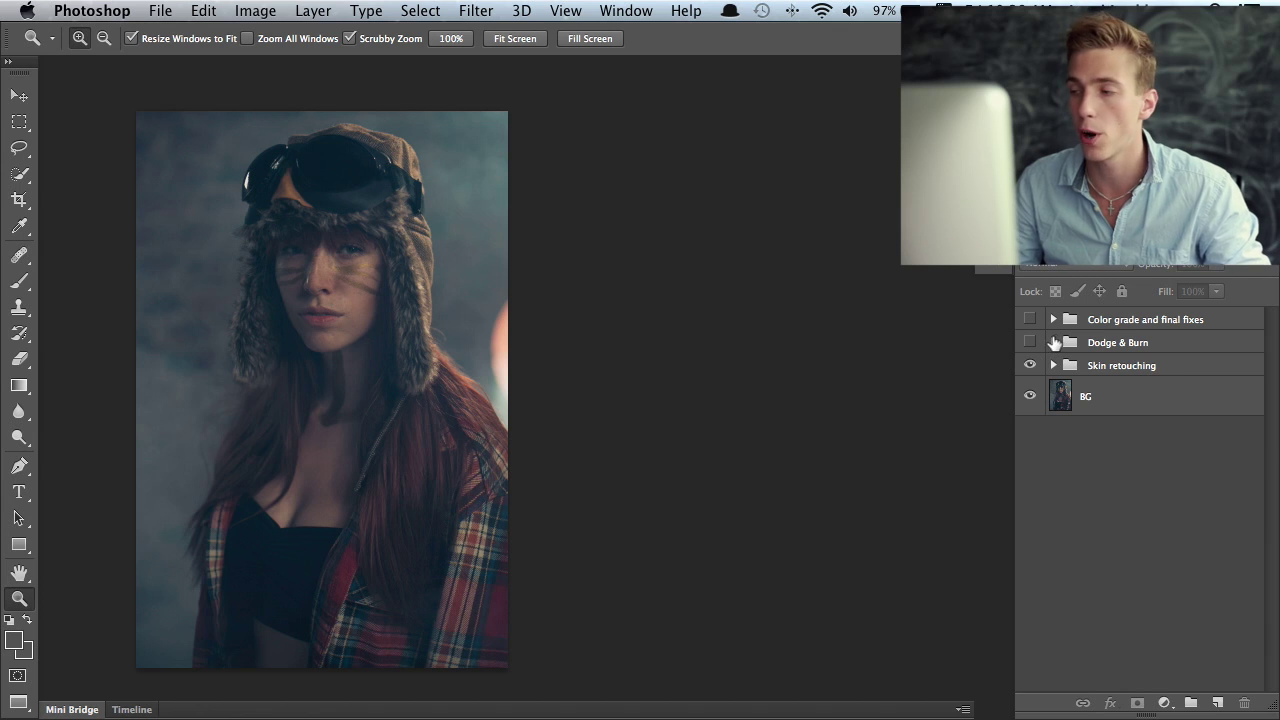
Compare the portrait with the Dodge & Burn and Color grade and final fixes groups shown and hidden
left_click(1030, 344)
left_click(1030, 344)
left_click(1030, 344)
left_click(1030, 344)
left_click(1030, 344)
left_click(1030, 344)
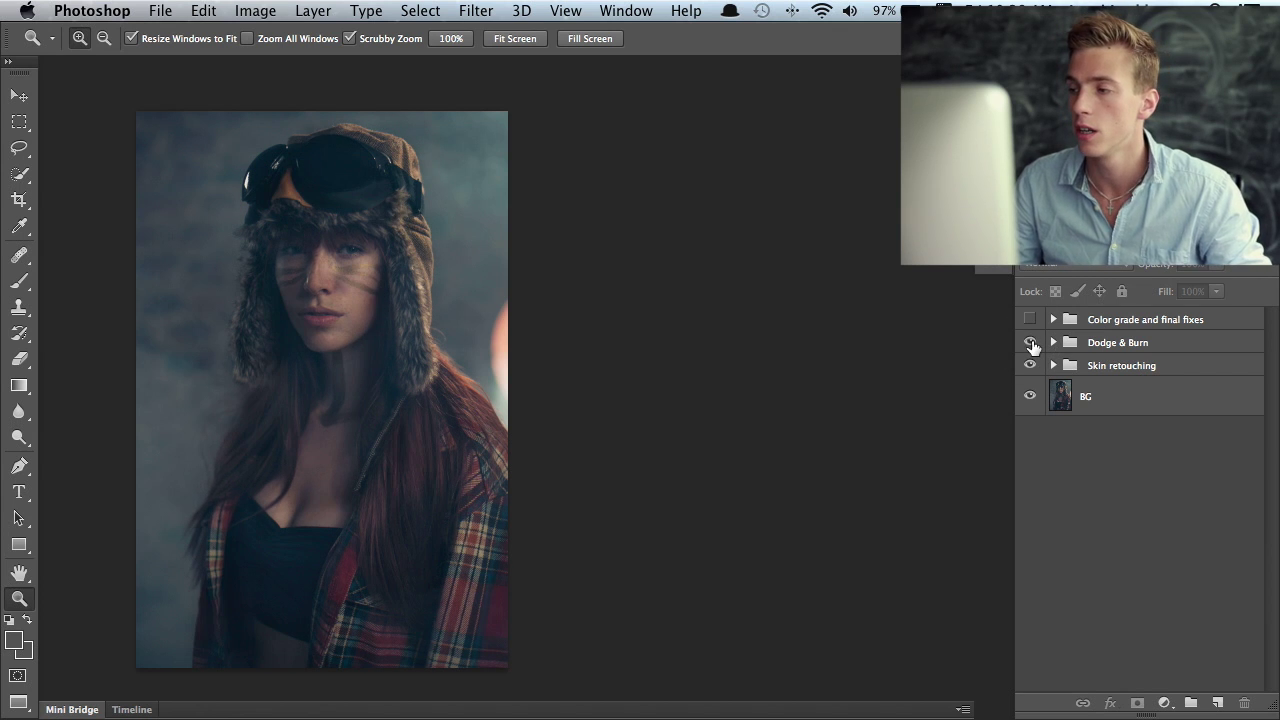
left_click(1030, 320)
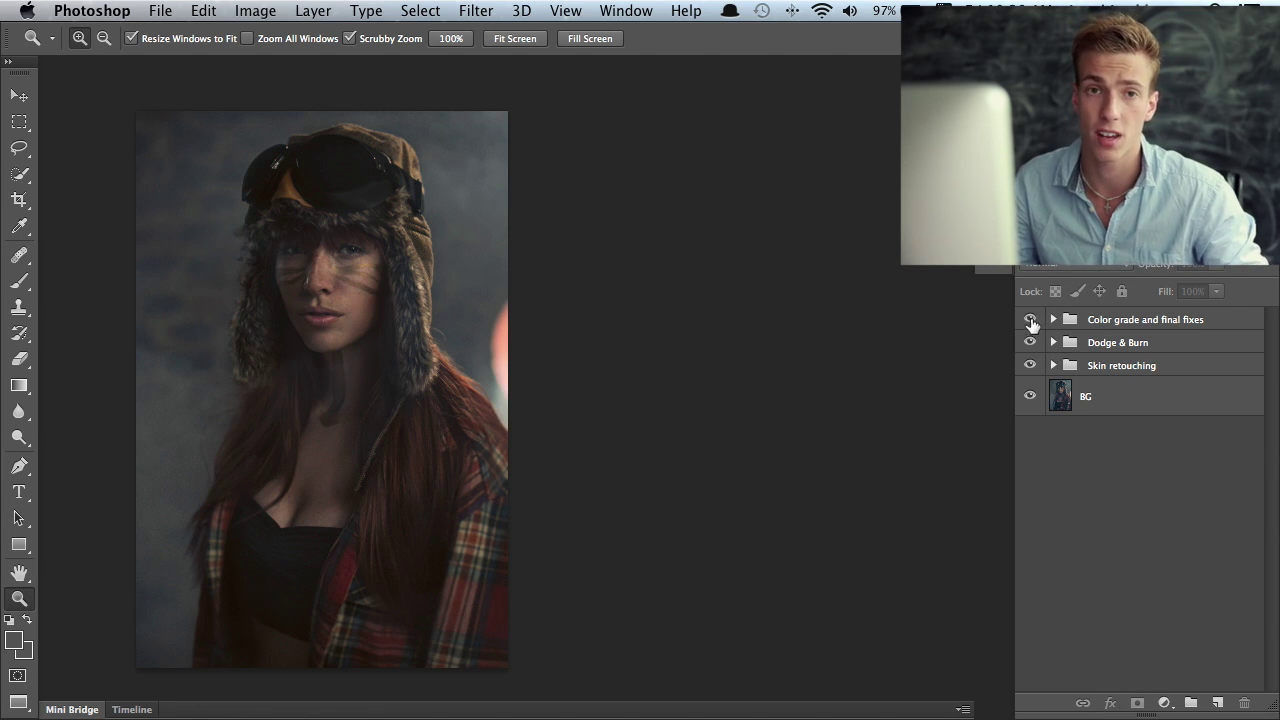
left_click_drag(1033, 323, 1032, 346)
Add a Curves adjustment layer above the Skin retouching group and place its settings beside the portrait
left_click(1140, 366)
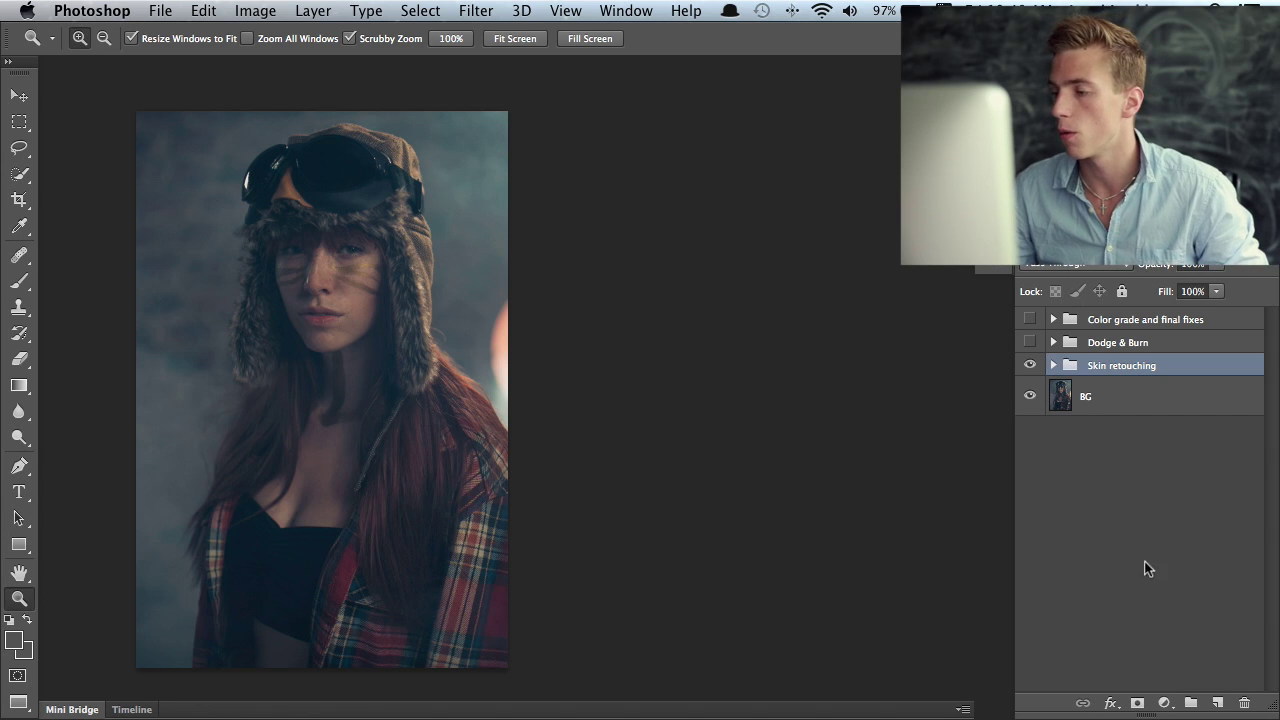
left_click(1166, 701)
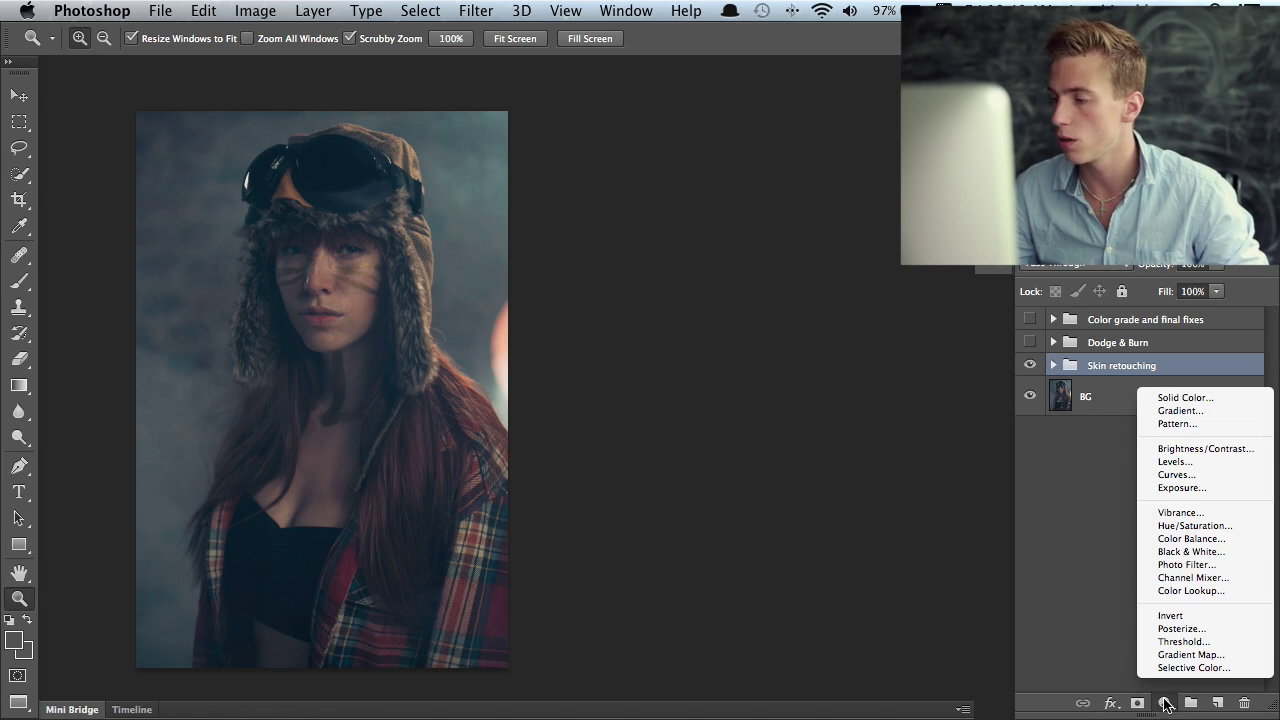
left_click(1197, 475)
left_click_drag(1238, 268, 662, 117)
left_click_drag(962, 550, 915, 548)
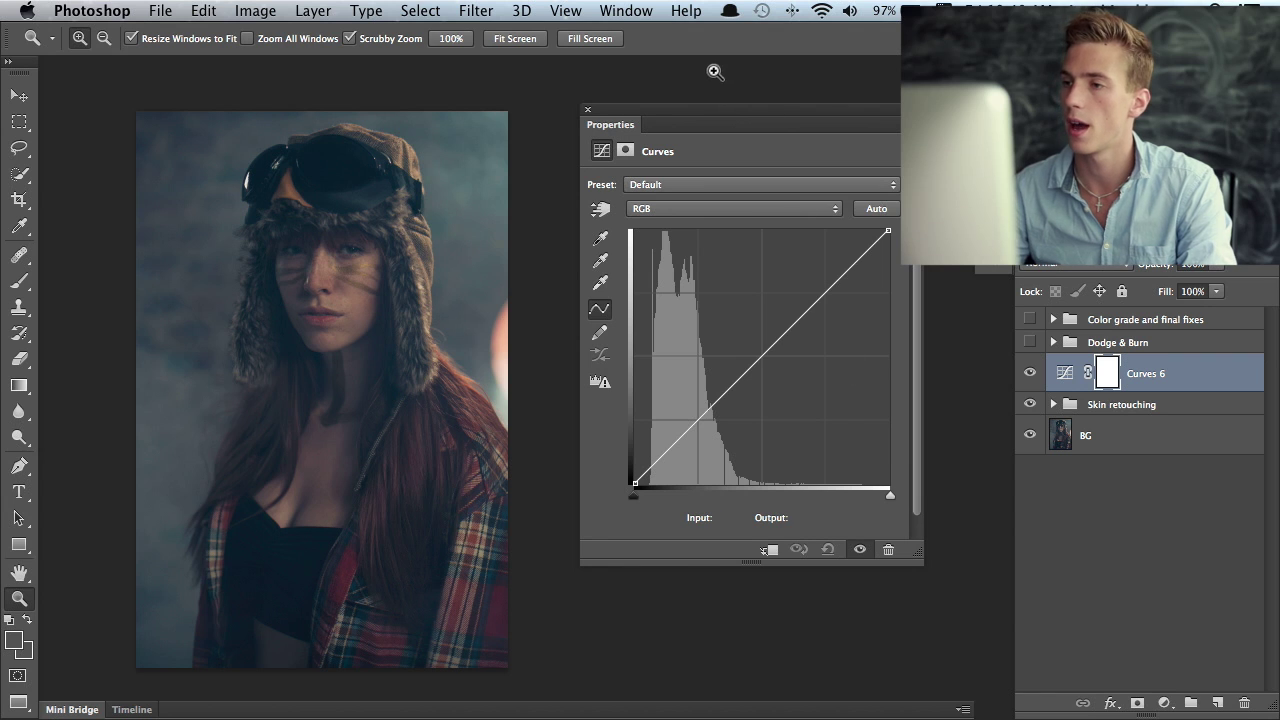
left_click_drag(710, 108, 700, 88)
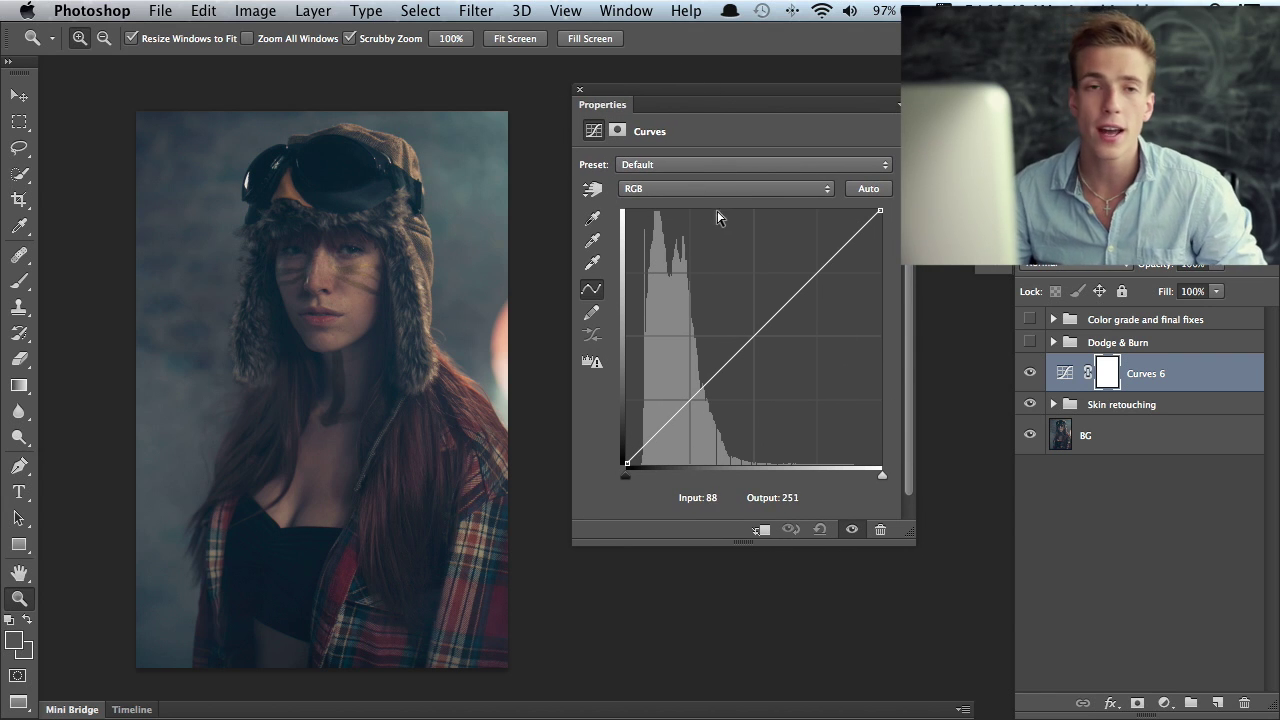
Darken the image by lowering the curve from a tone sampled on the shadowed cheek, with input 42 and output 27
left_click(592, 189)
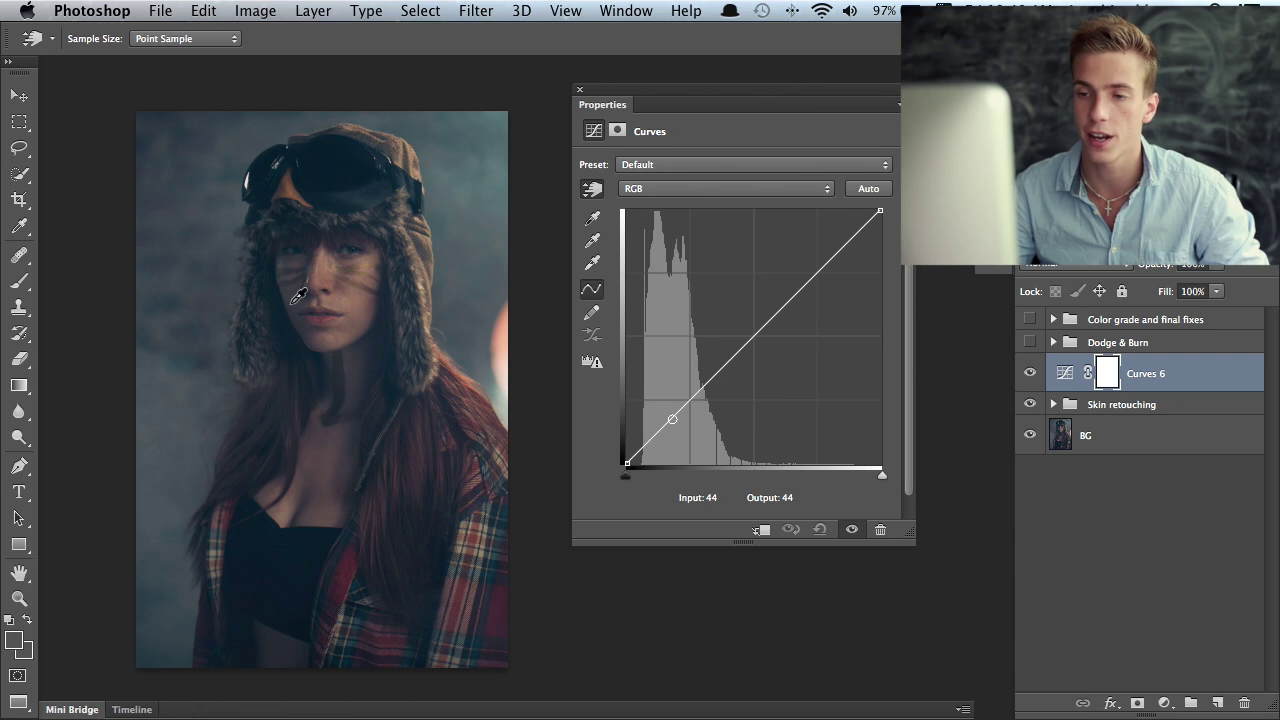
left_click_drag(297, 293, 301, 309)
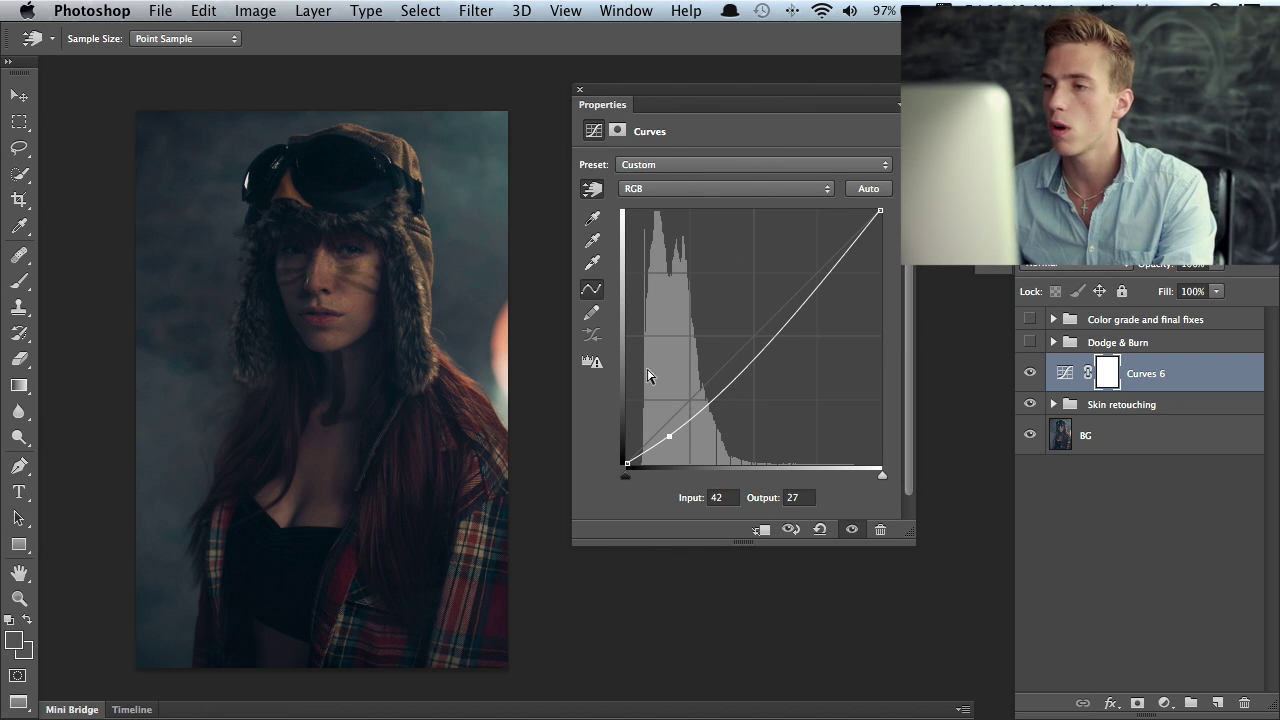
left_click(580, 91)
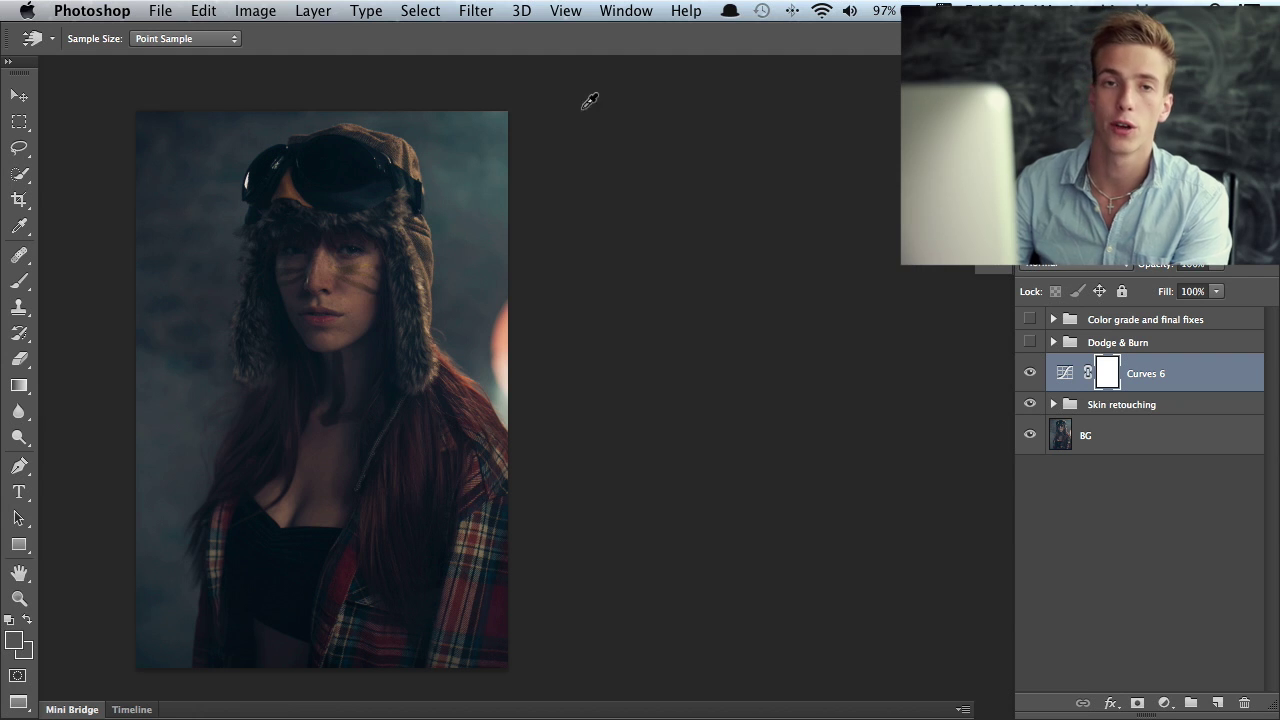
Unlink the mask of the Curves layer and fill it with black, leaving white as the foreground colour
key("z")
left_click(1088, 373)
left_click(1109, 377)
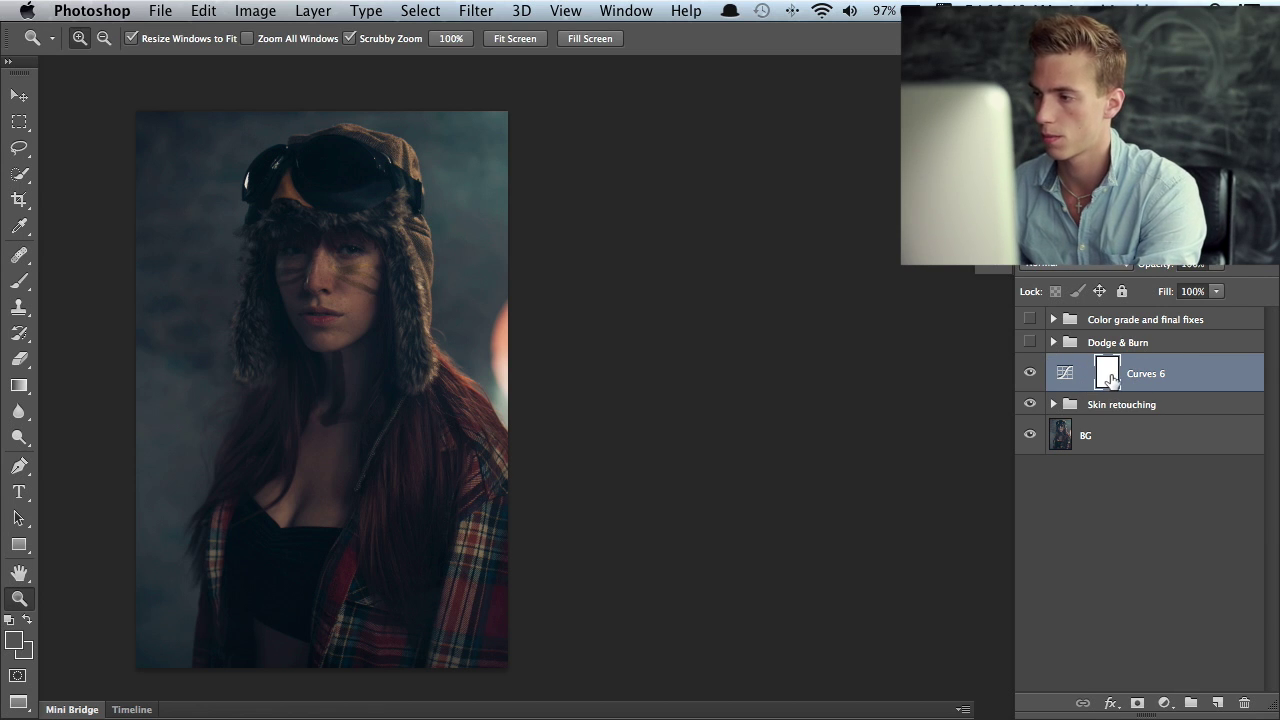
left_click(30, 619)
key("super+BackSpace")
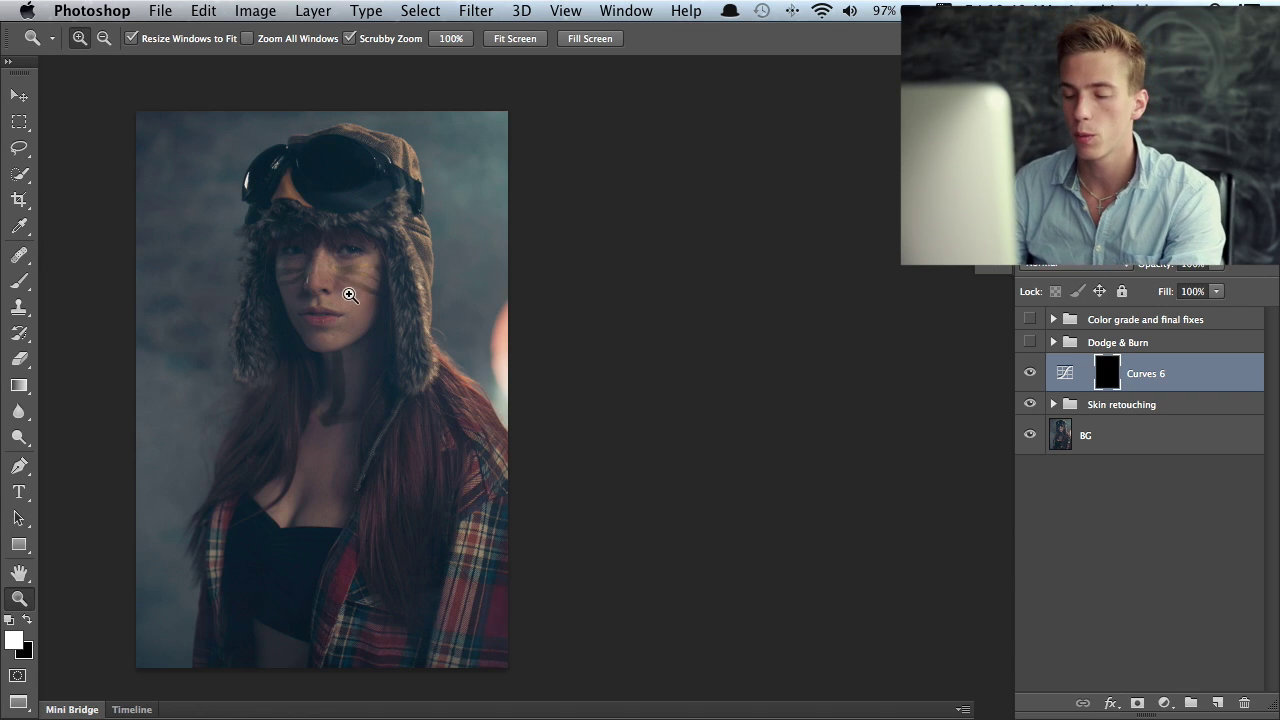
Set up a soft round brush with 0% hardness and a size of about 414 px
key("b")
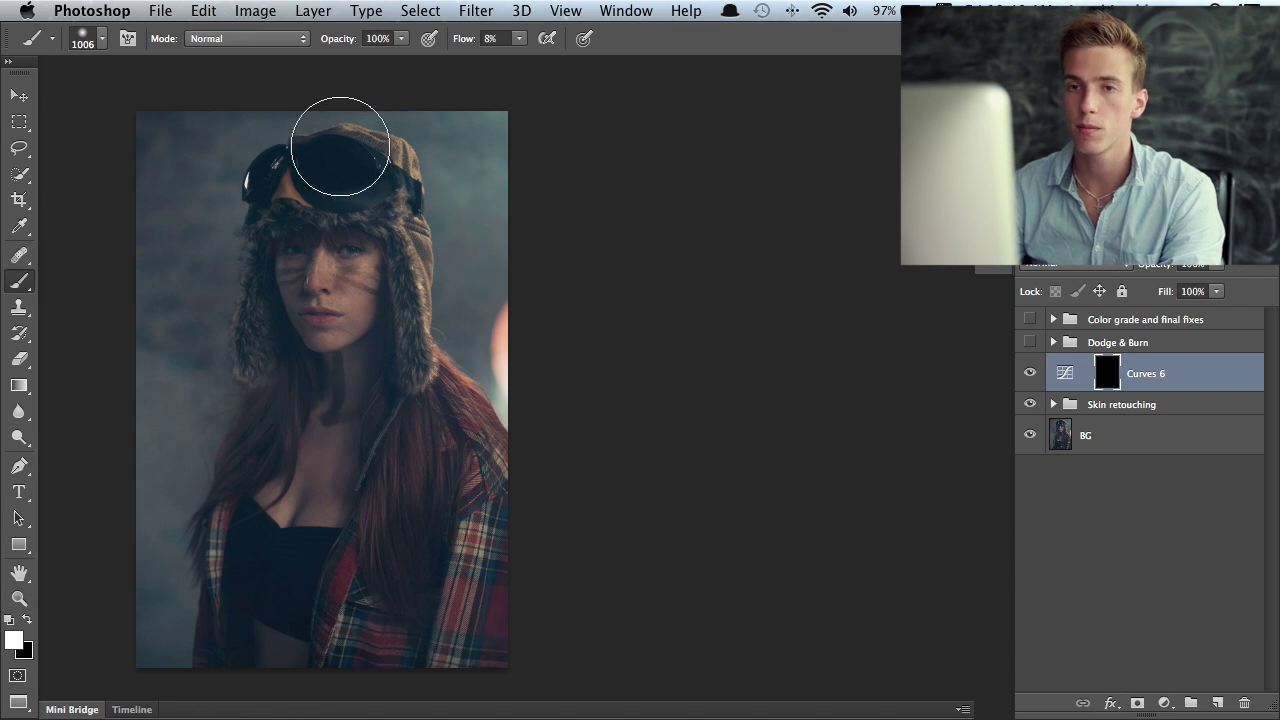
left_click(101, 40)
left_click(40, 194)
left_click_drag(212, 95, 126, 98)
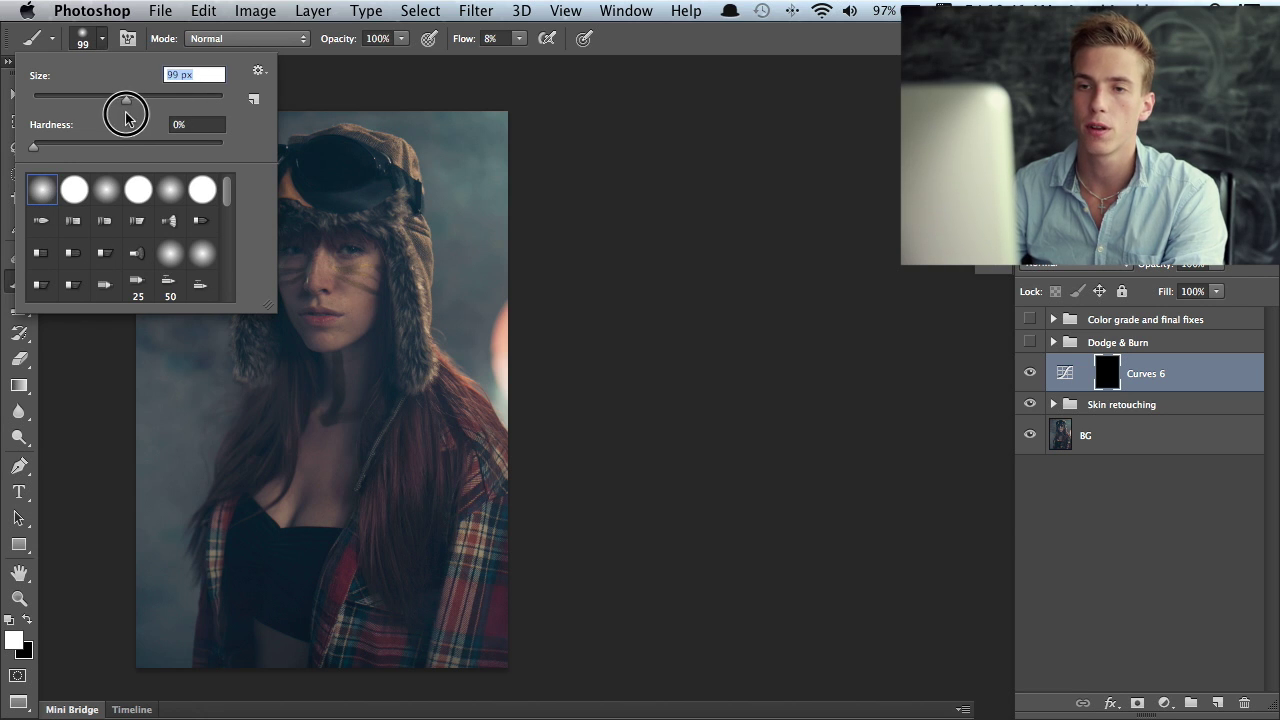
left_click_drag(322, 295, 360, 286)
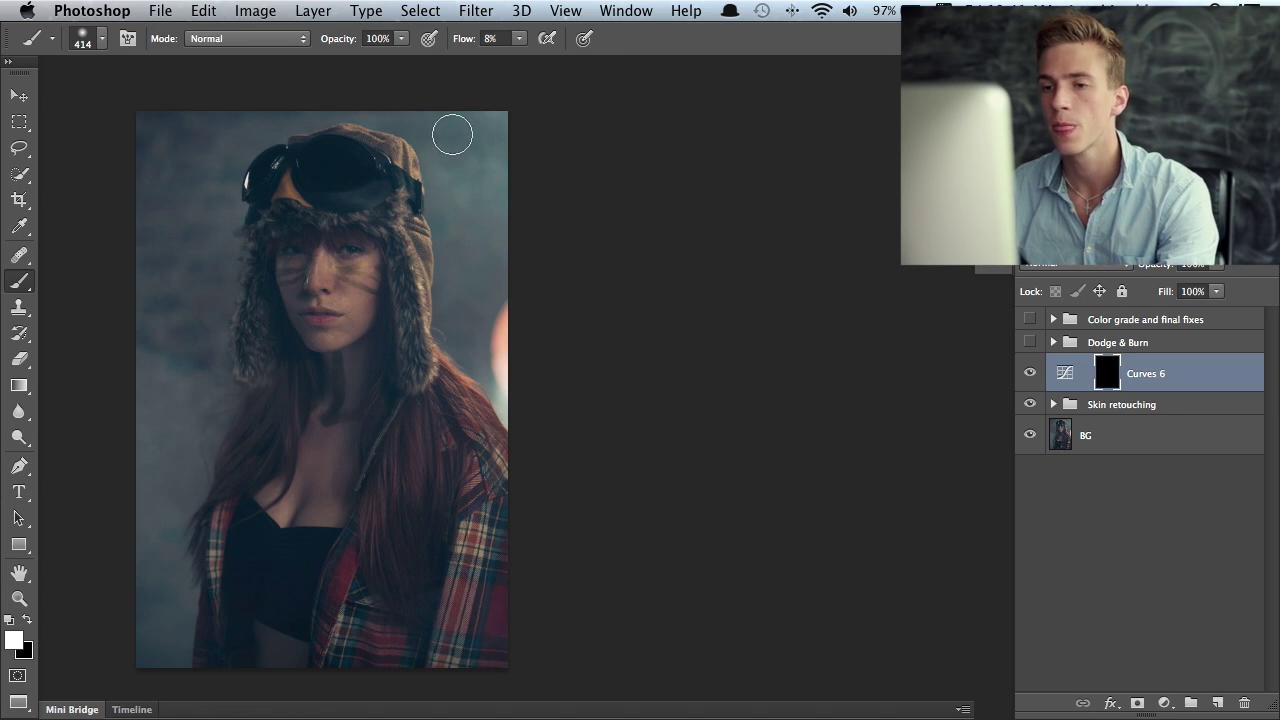
Paint white on the Curves mask over the face's shadow areas along the cheeks, forehead, nose and jaw
key("z")
left_click(388, 212)
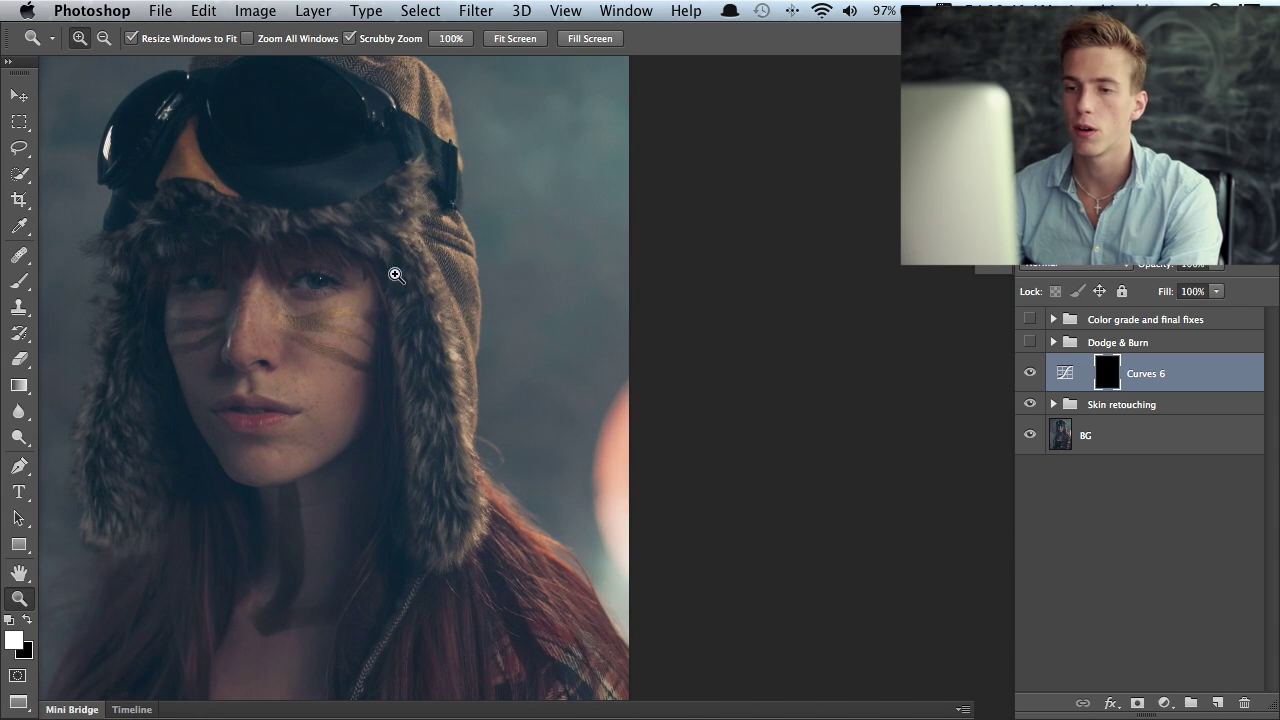
left_click(404, 258)
left_click_drag(414, 243, 422, 237)
key("b")
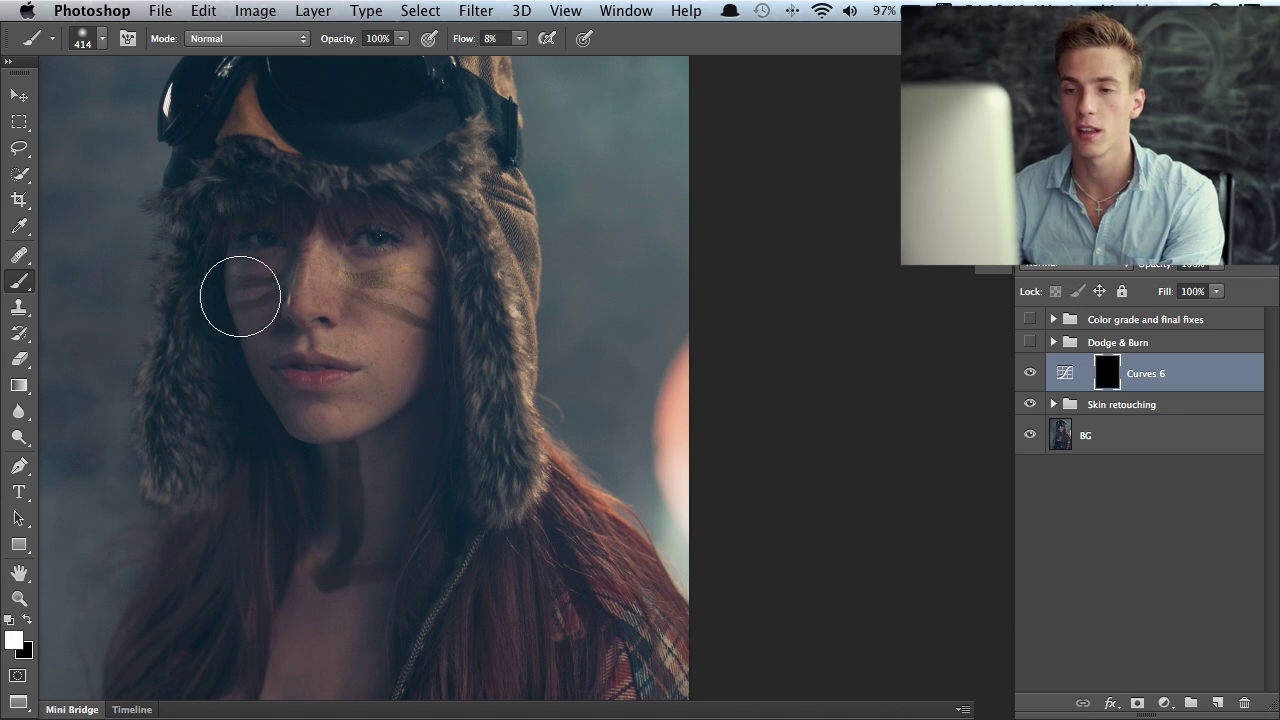
left_click_drag(240, 296, 223, 300)
mouse_move(261, 373)
left_mouse_down()
mouse_move(242, 302)
mouse_move(260, 373)
mouse_move(242, 320)
mouse_move(238, 340)
mouse_move(271, 398)
mouse_move(231, 296)
mouse_move(267, 379)
mouse_move(229, 250)
mouse_move(247, 362)
mouse_move(315, 444)
mouse_move(429, 397)
mouse_move(395, 413)
mouse_move(426, 273)
mouse_move(379, 315)
mouse_move(433, 313)
mouse_move(418, 397)
mouse_move(442, 263)
mouse_move(425, 349)
mouse_move(433, 381)
mouse_move(447, 262)
mouse_move(422, 385)
mouse_move(345, 447)
mouse_move(444, 413)
mouse_move(433, 425)
mouse_move(430, 377)
mouse_move(415, 507)
mouse_move(447, 326)
mouse_move(411, 483)
mouse_move(422, 253)
mouse_move(386, 345)
mouse_move(211, 322)
mouse_move(247, 411)
mouse_move(217, 230)
mouse_move(244, 202)
mouse_move(297, 212)
mouse_move(396, 185)
mouse_move(352, 198)
mouse_move(354, 212)
mouse_move(367, 202)
mouse_move(392, 214)
mouse_move(429, 194)
left_mouse_up()
left_click_drag(330, 178, 230, 156)
mouse_move(252, 267)
left_mouse_down()
mouse_move(286, 280)
mouse_move(294, 234)
mouse_move(306, 263)
mouse_move(322, 256)
mouse_move(290, 320)
mouse_move(300, 313)
mouse_move(307, 341)
mouse_move(266, 337)
mouse_move(274, 389)
left_mouse_up()
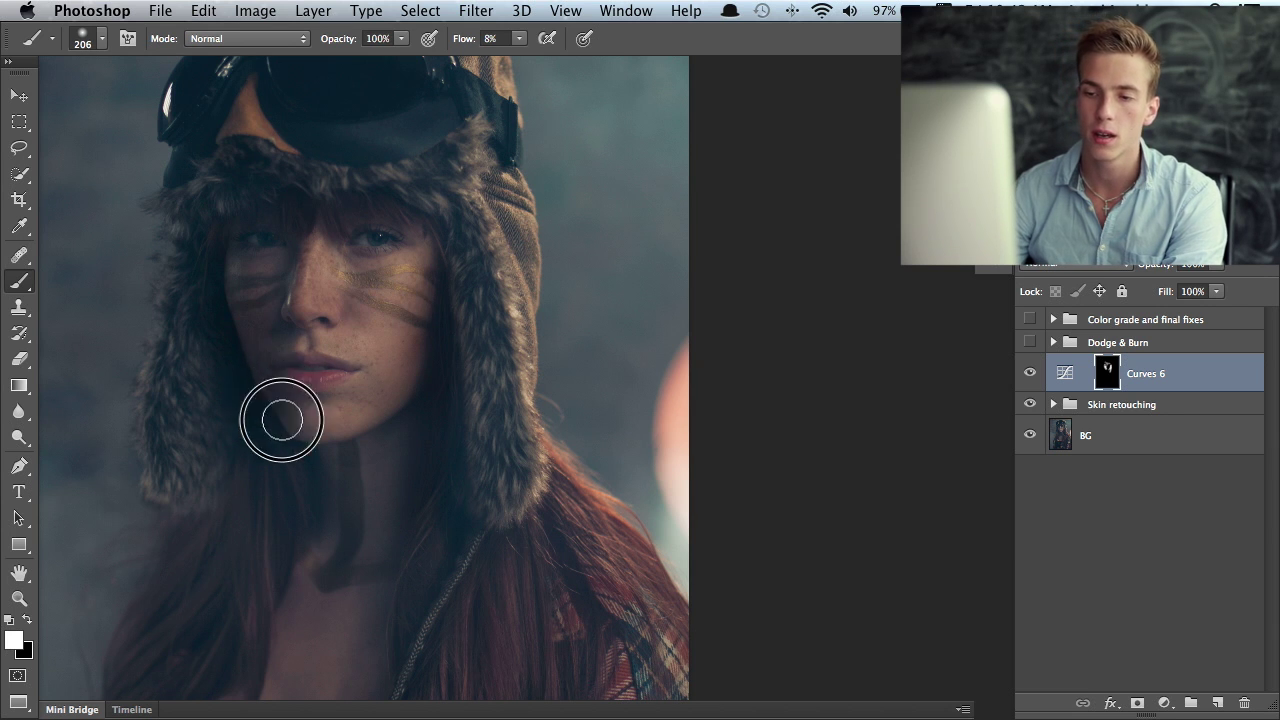
mouse_move(337, 423)
left_mouse_down()
mouse_move(349, 291)
mouse_move(346, 331)
mouse_move(300, 334)
mouse_move(309, 286)
mouse_move(354, 346)
mouse_move(374, 443)
left_mouse_up()
Paint the darkening into the shadows of the hair, chest, top and plaid shirt with a brush of about 429 to 484 px
left_click_drag(270, 425, 237, 309)
left_click(195, 310)
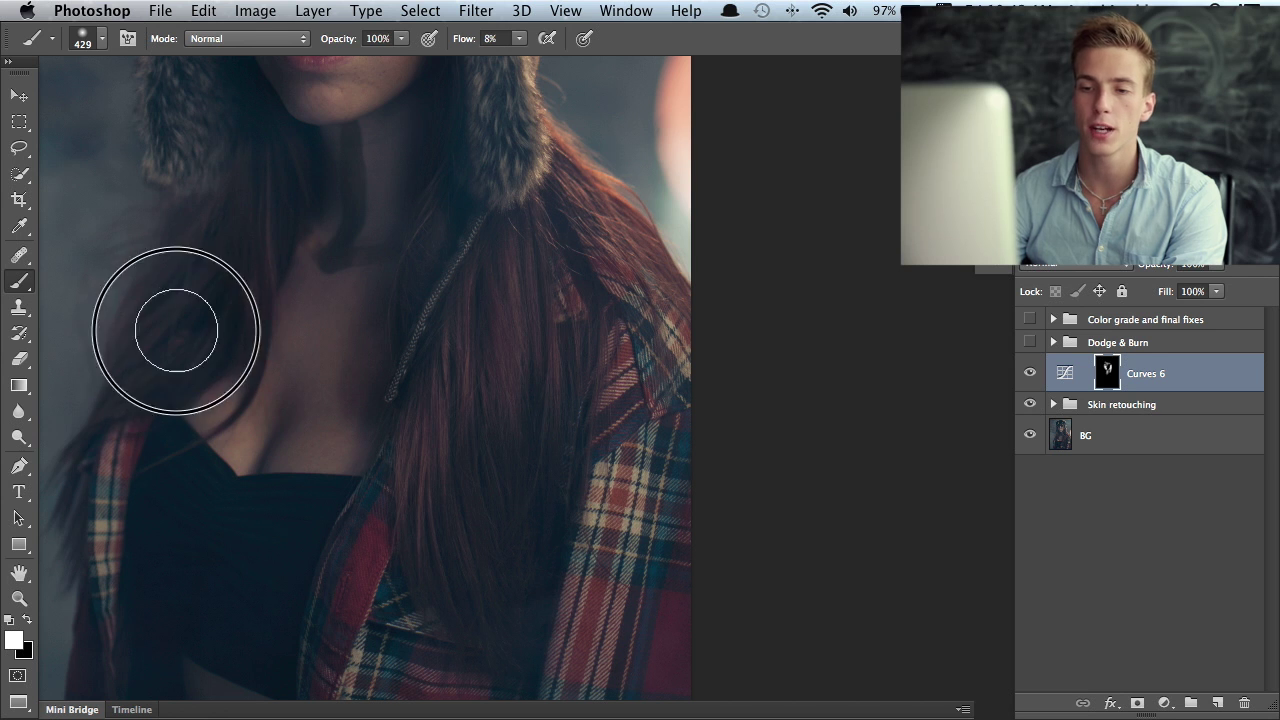
mouse_move(286, 263)
left_mouse_down()
mouse_move(255, 378)
mouse_move(274, 183)
left_mouse_up()
left_click_drag(364, 506, 349, 391)
mouse_move(411, 341)
left_mouse_down()
mouse_move(466, 214)
mouse_move(480, 114)
mouse_move(466, 223)
mouse_move(529, 203)
left_mouse_up()
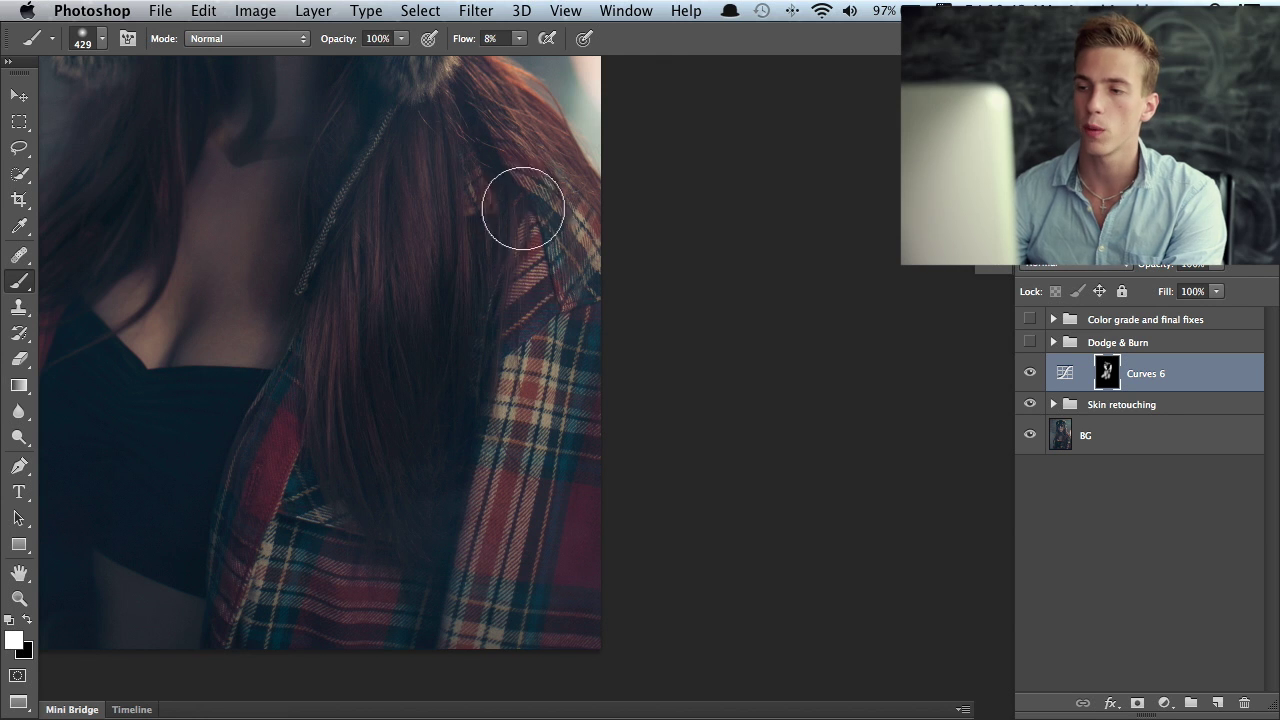
left_click_drag(508, 533, 566, 603)
mouse_move(471, 394)
left_mouse_down()
mouse_move(551, 389)
mouse_move(540, 392)
left_mouse_up()
mouse_move(392, 470)
left_mouse_down()
mouse_move(446, 546)
mouse_move(416, 487)
mouse_move(521, 559)
mouse_move(369, 423)
mouse_move(423, 314)
left_mouse_up()
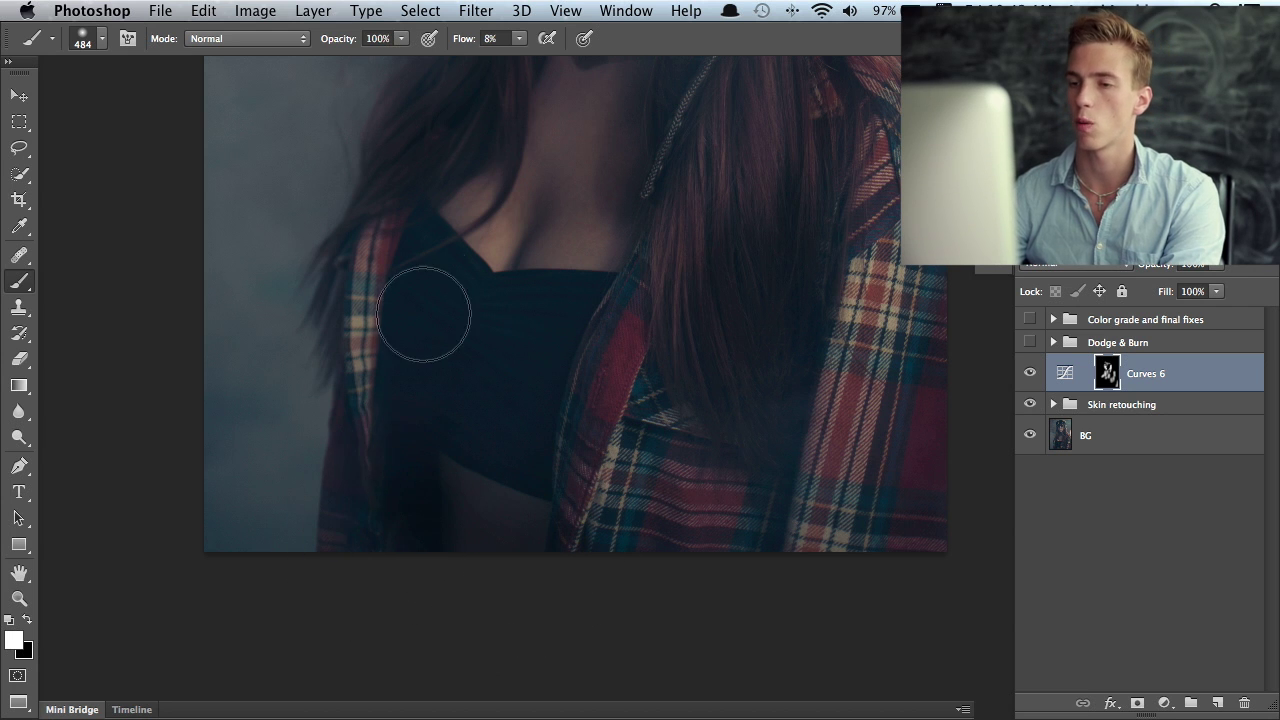
Burn the fur ear flaps, fur brim, goggles and crown of the hat on the Curves mask with the 484 px brush
scroll(357, 374, "up", 15)
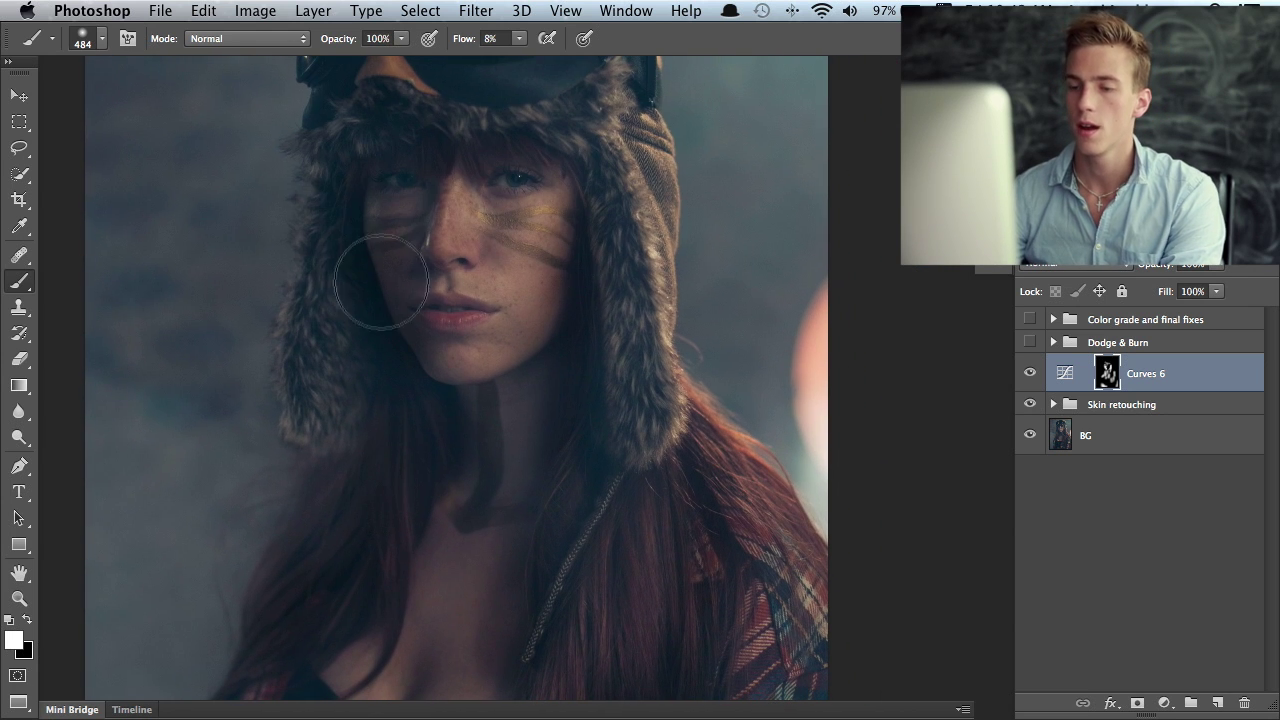
left_click_drag(337, 256, 325, 387)
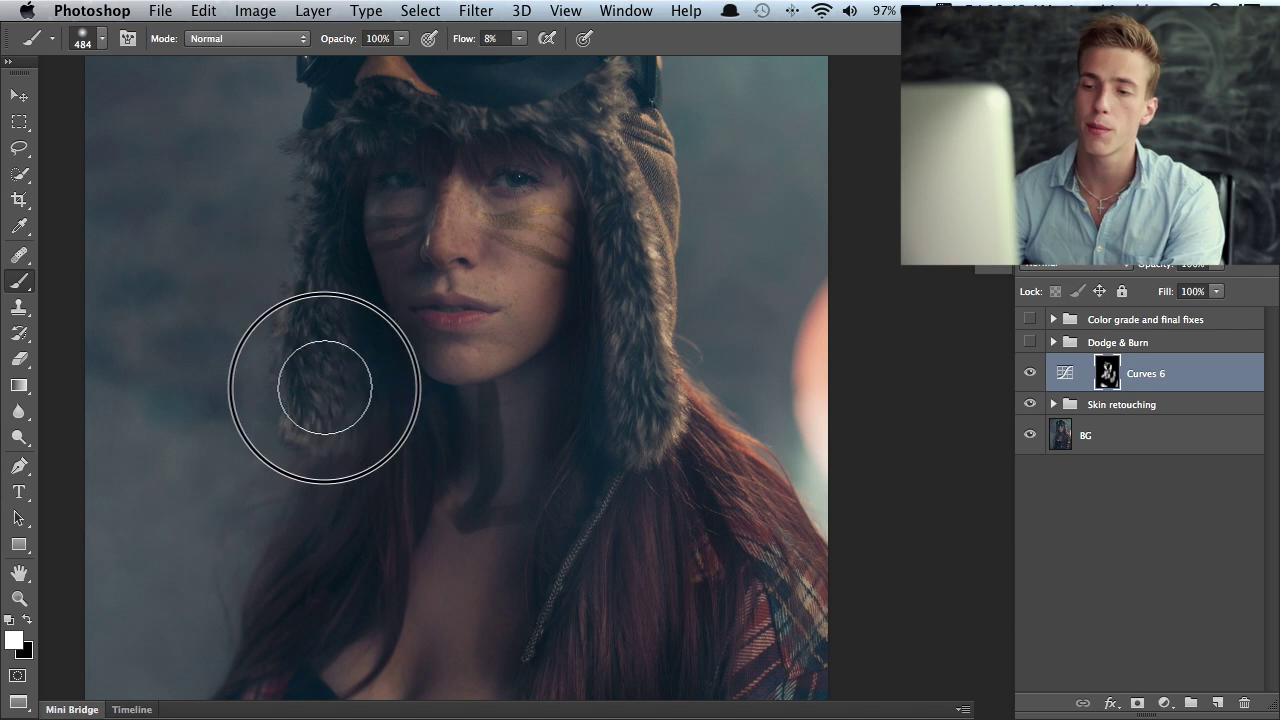
left_click_drag(326, 240, 268, 404)
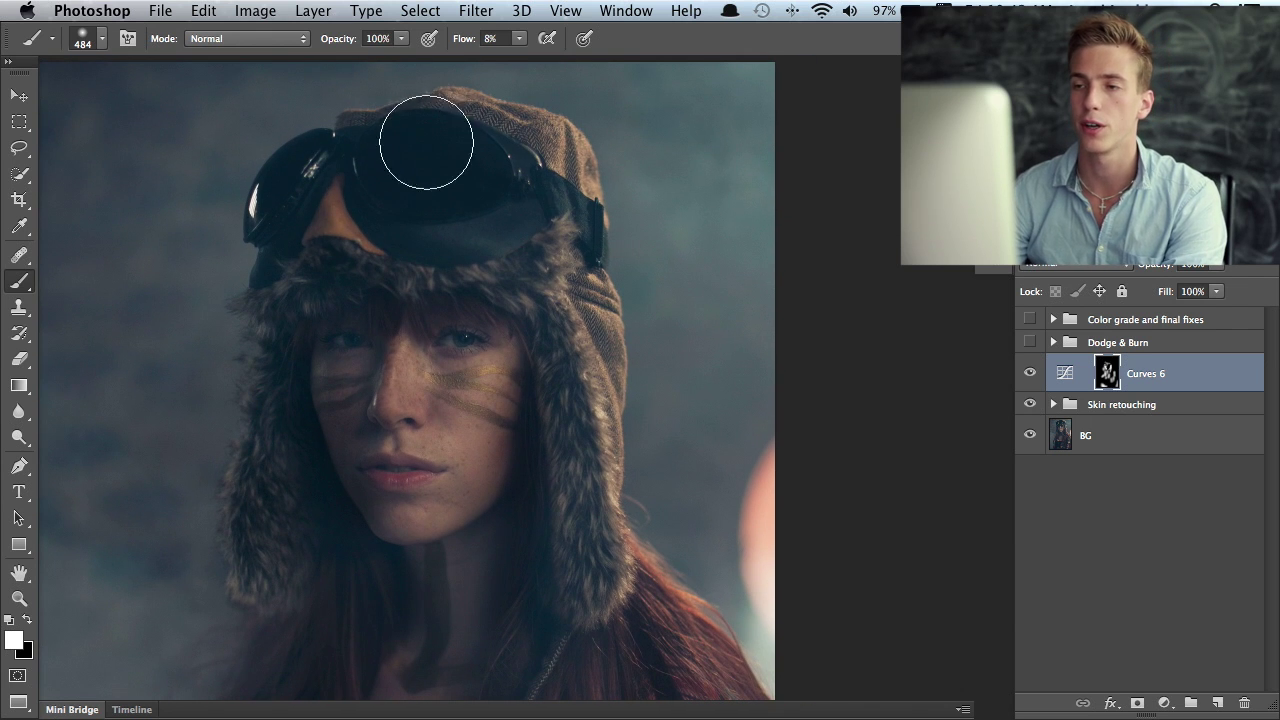
mouse_move(337, 206)
left_mouse_down()
mouse_move(382, 280)
mouse_move(374, 250)
mouse_move(328, 230)
mouse_move(341, 272)
mouse_move(403, 251)
mouse_move(445, 269)
mouse_move(558, 240)
mouse_move(585, 340)
left_mouse_up()
mouse_move(528, 156)
left_mouse_down()
mouse_move(491, 137)
mouse_move(476, 109)
mouse_move(428, 119)
left_mouse_up()
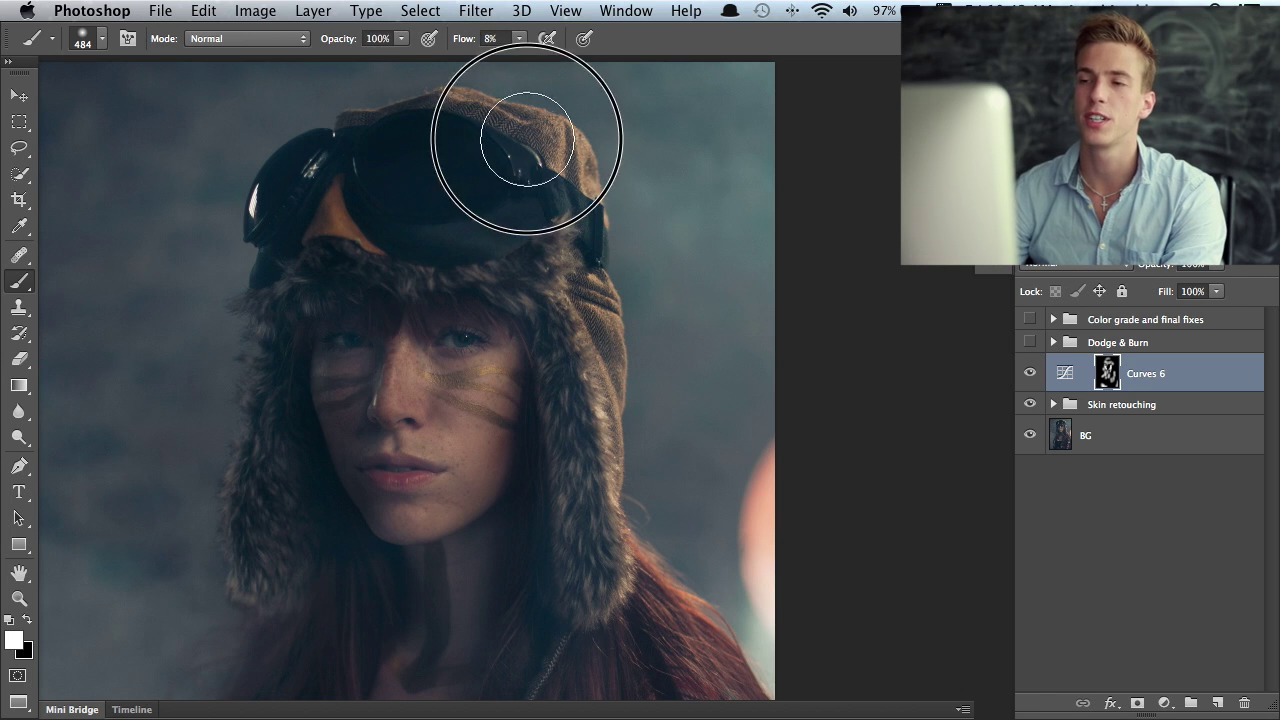
Compare the portrait with and without the Curves layer, and inspect the painted mask on its own
key("z")
left_click(489, 179, "alt")
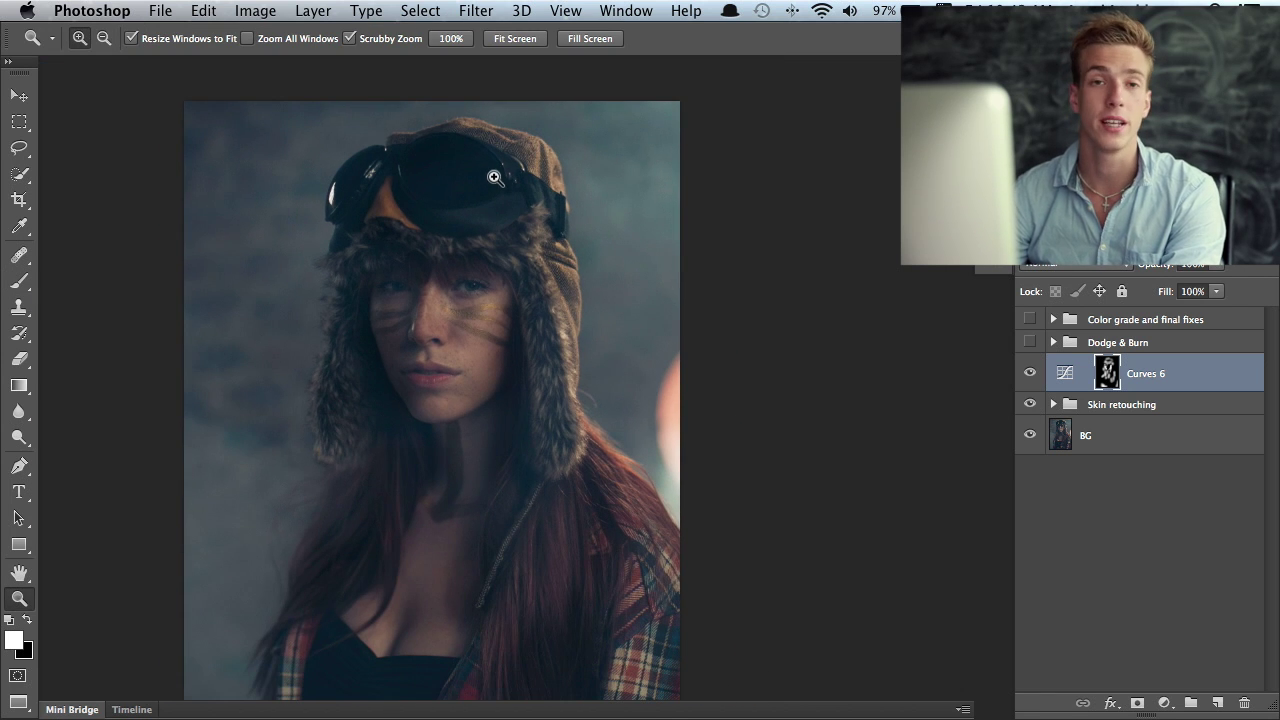
left_click(480, 228)
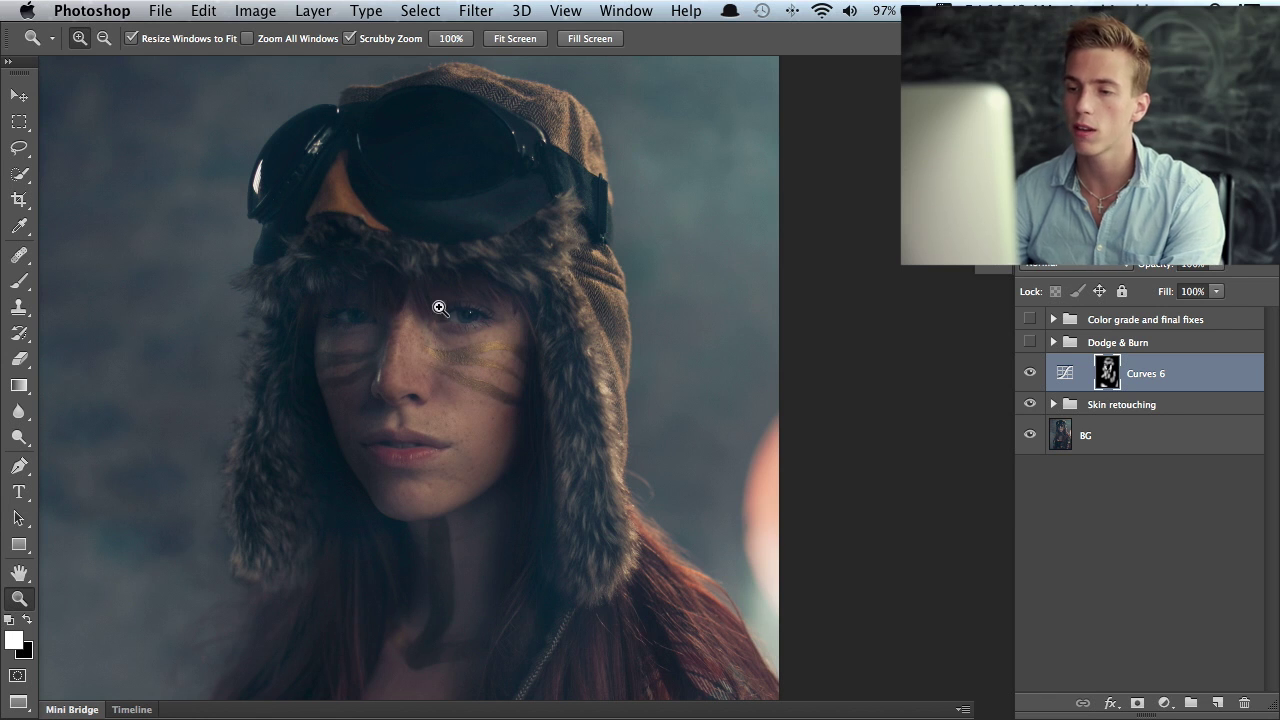
left_click(1031, 374)
left_click(1031, 374)
left_click(1107, 372, "alt")
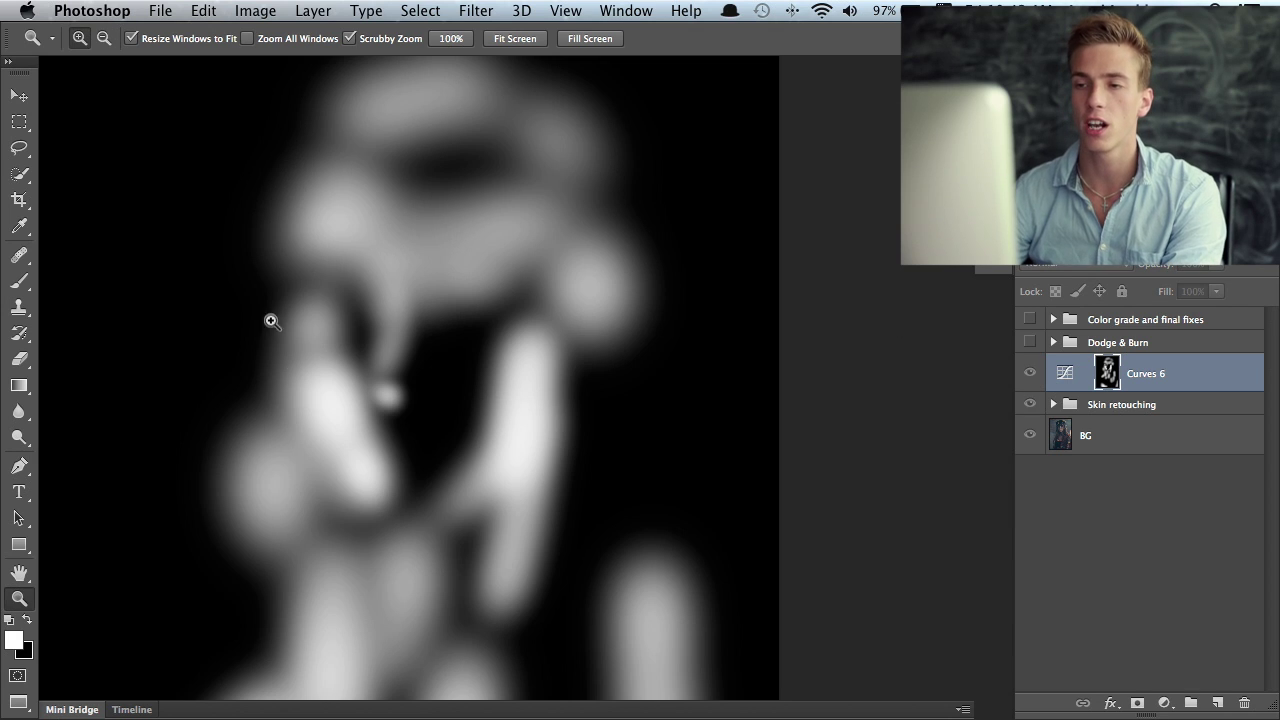
left_click(1104, 370, "alt")
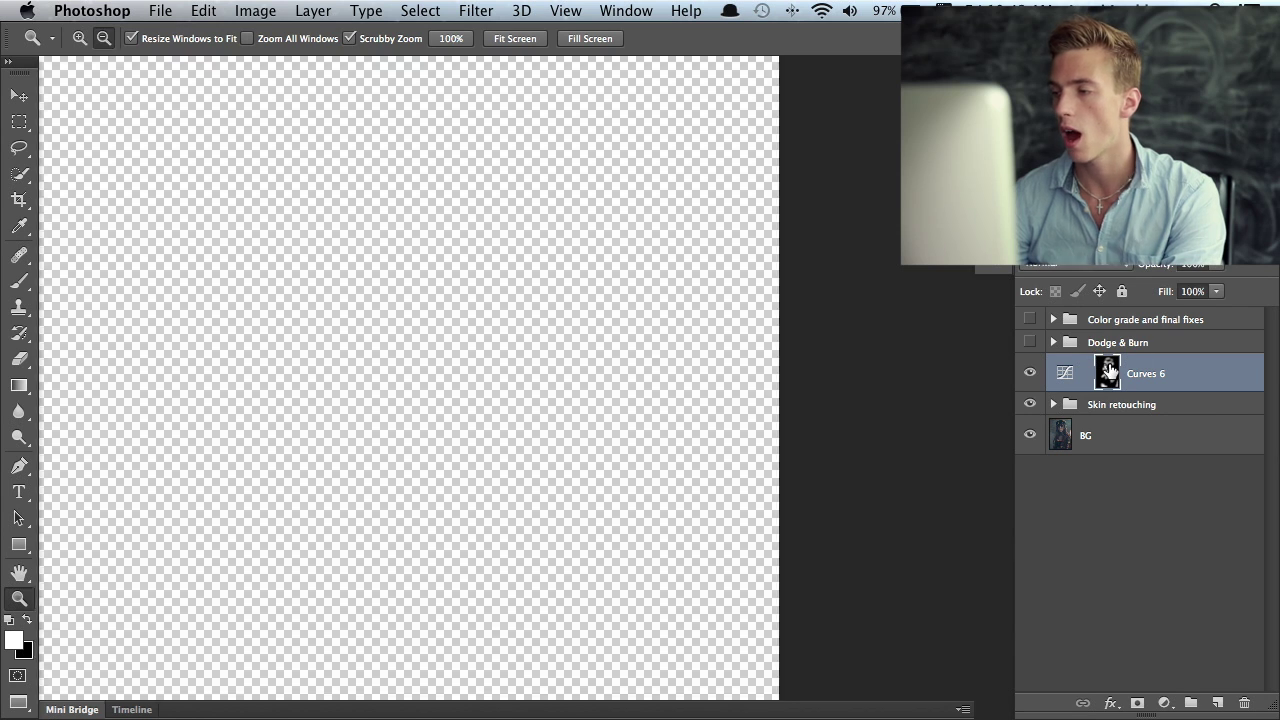
Burn the small shadows under the nose, around the lips and along the nose with a 47 px brush, and enlarge the brush to 99 px
left_click_drag(405, 316, 429, 293)
key("b")
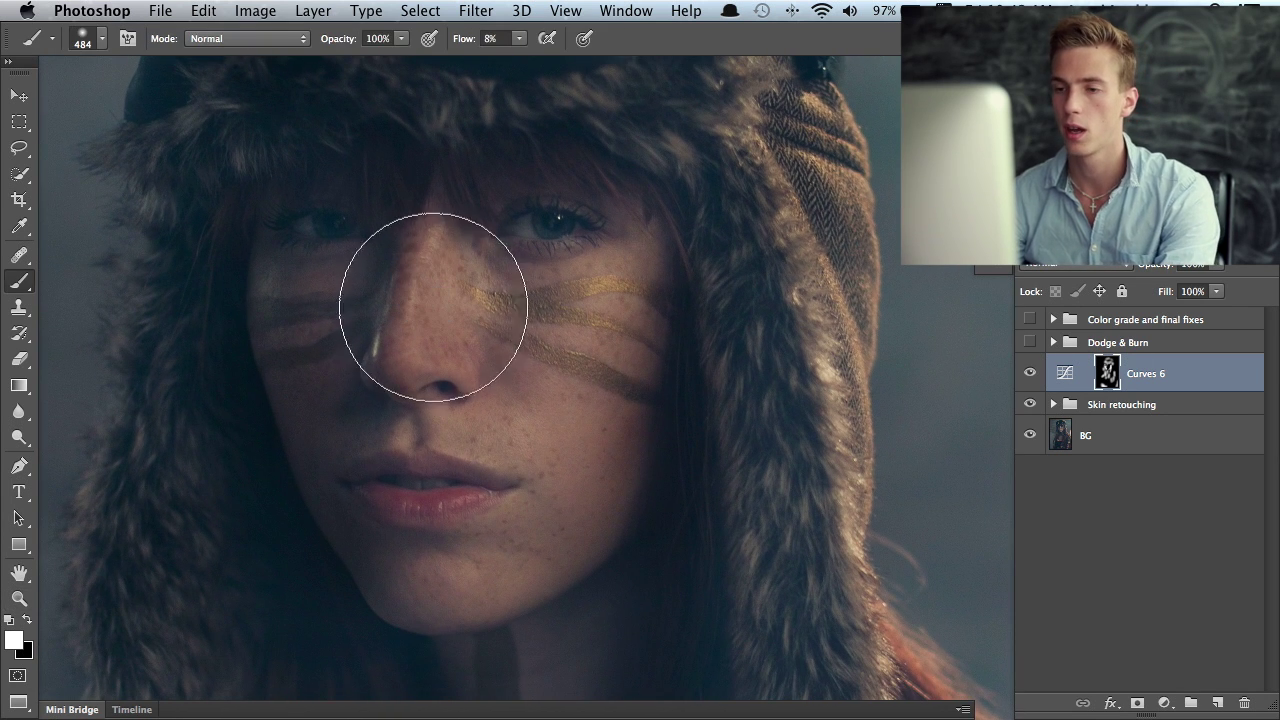
left_click_drag(420, 340, 319, 350)
left_click_drag(415, 423, 398, 423)
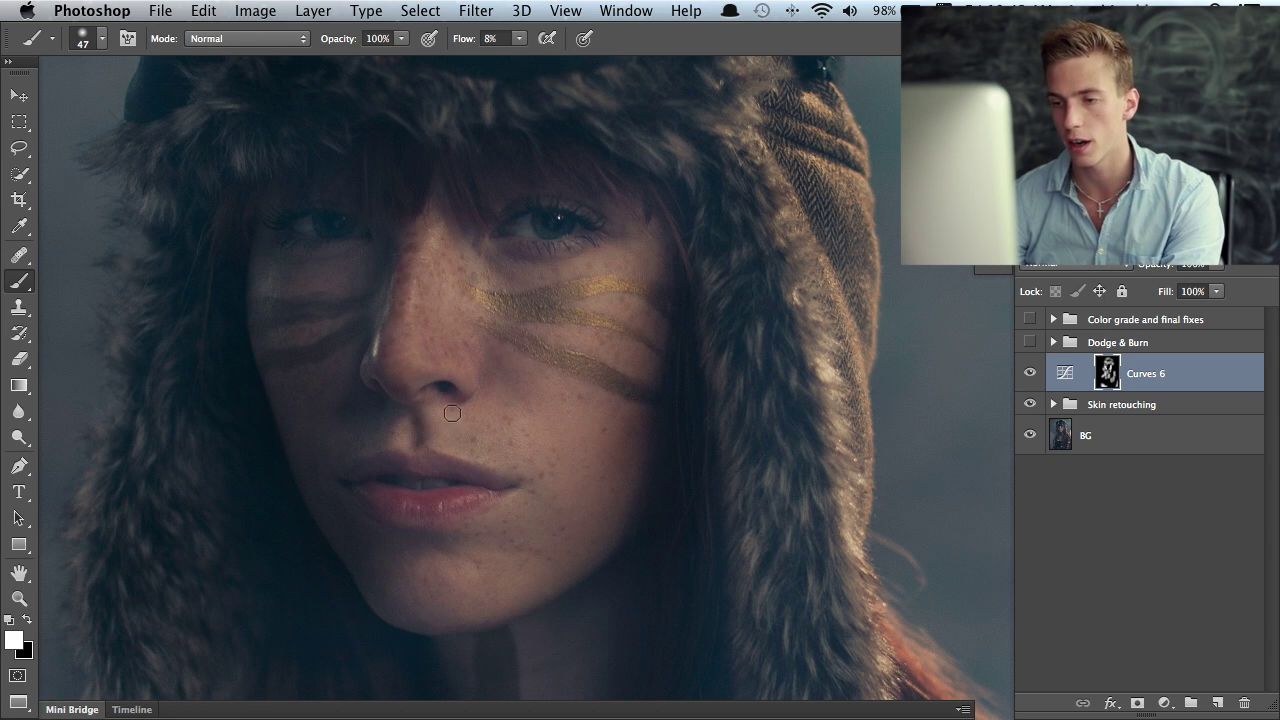
mouse_move(370, 519)
left_mouse_down()
mouse_move(441, 523)
mouse_move(494, 500)
mouse_move(451, 525)
mouse_move(471, 456)
mouse_move(504, 475)
mouse_move(376, 451)
mouse_move(379, 482)
mouse_move(454, 478)
mouse_move(387, 491)
mouse_move(403, 494)
mouse_move(498, 469)
left_mouse_up()
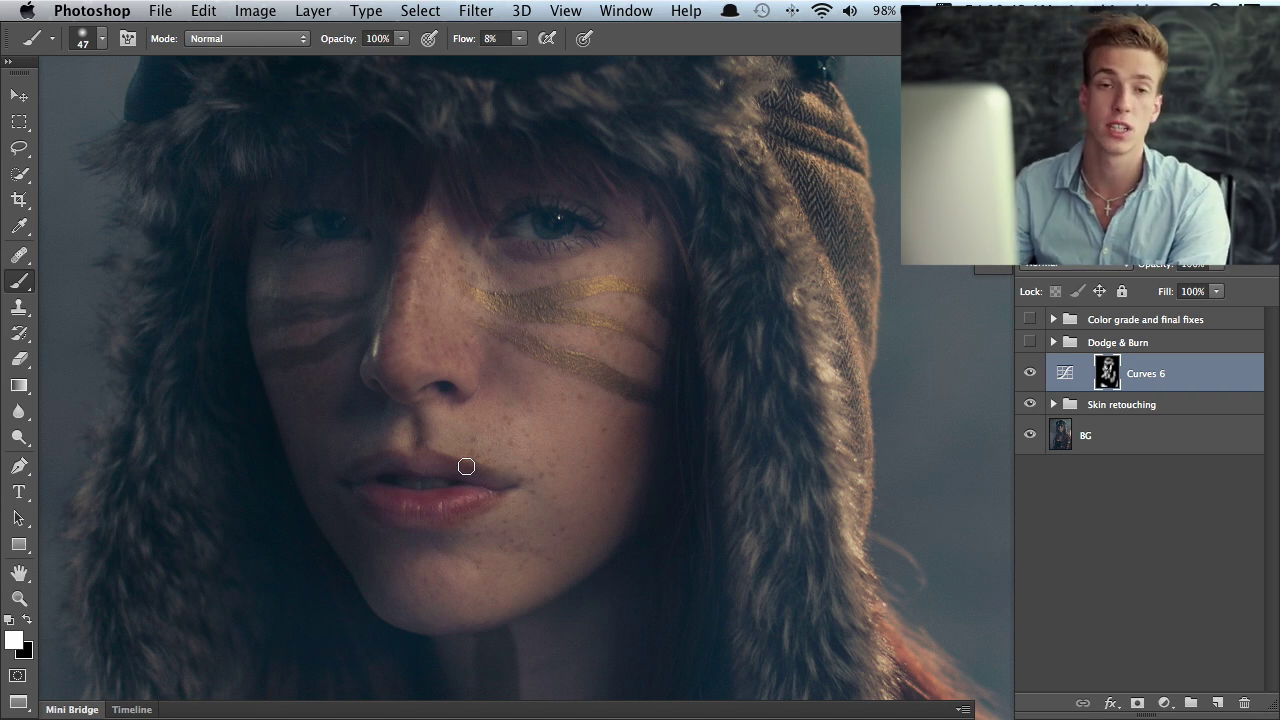
mouse_move(381, 387)
left_mouse_down()
mouse_move(403, 391)
mouse_move(389, 369)
mouse_move(367, 375)
mouse_move(371, 397)
mouse_move(394, 271)
left_mouse_up()
left_click_drag(498, 208, 524, 208, "ctrl+alt")
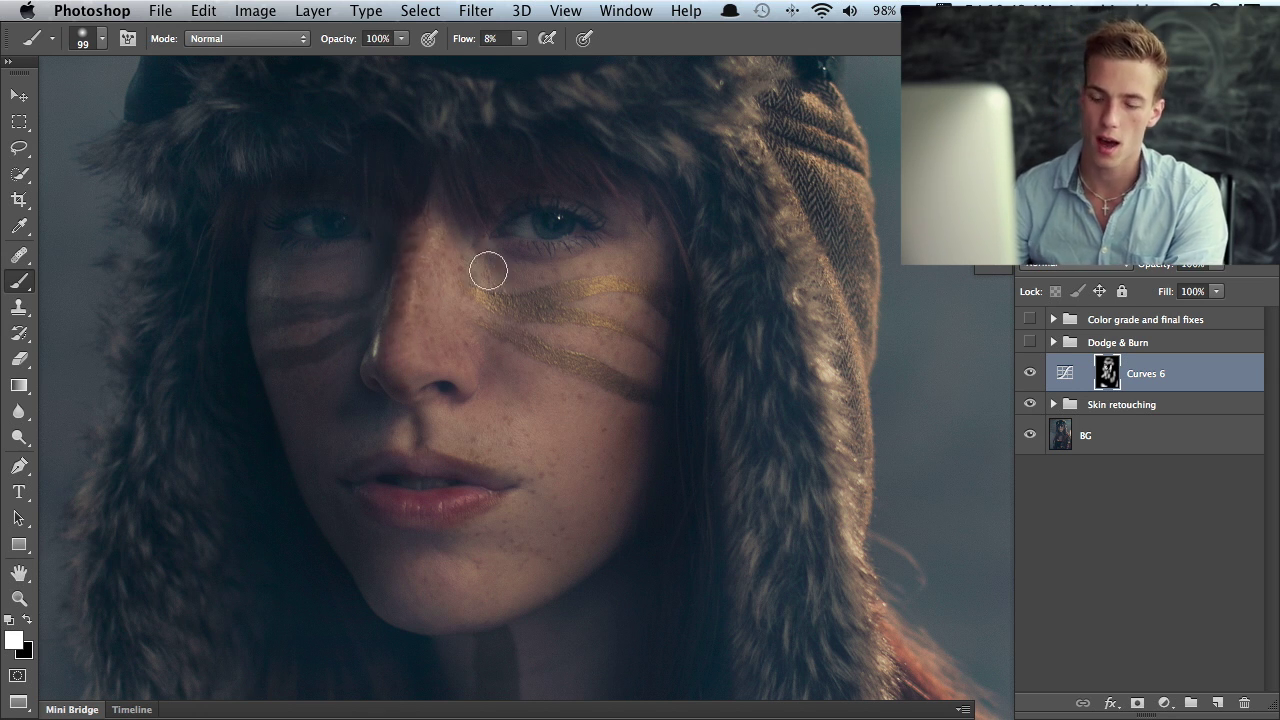
Burn the fine dark detail around the irises of both eyes with a 9 px brush at 8% flow
key("z")
left_click(435, 288, "alt")
left_click(449, 272, "alt")
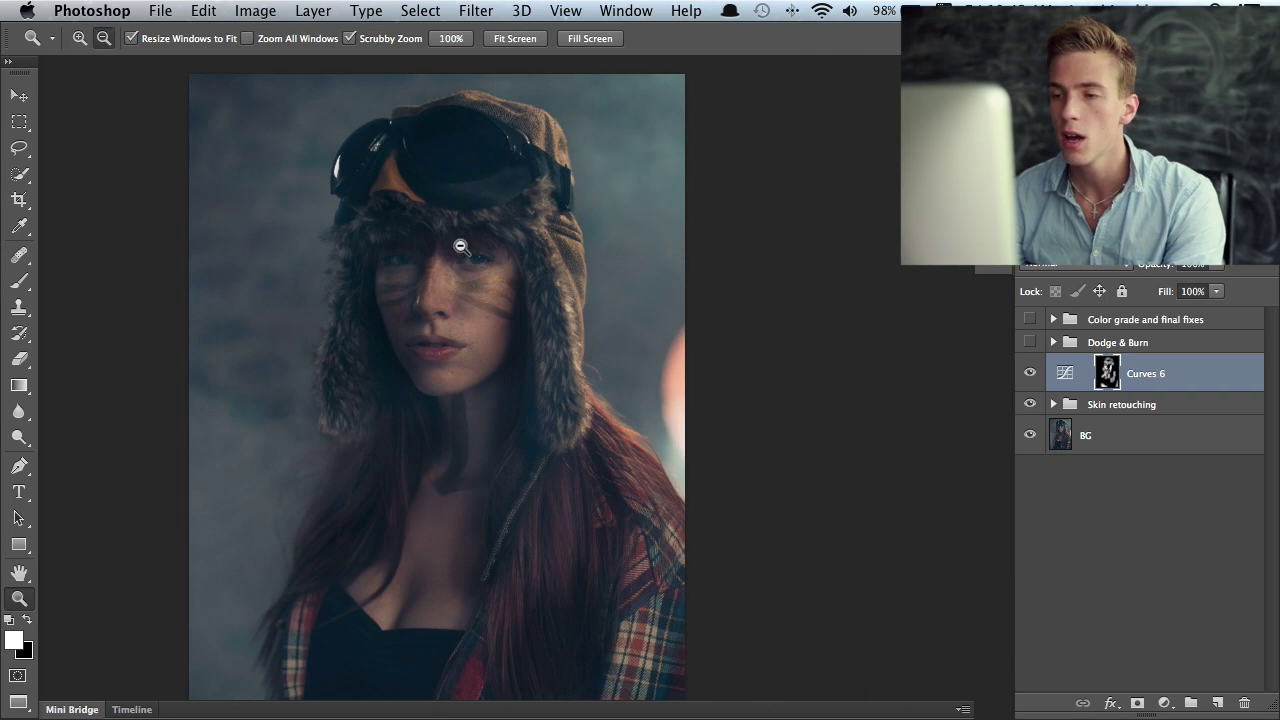
left_click(460, 244, "alt")
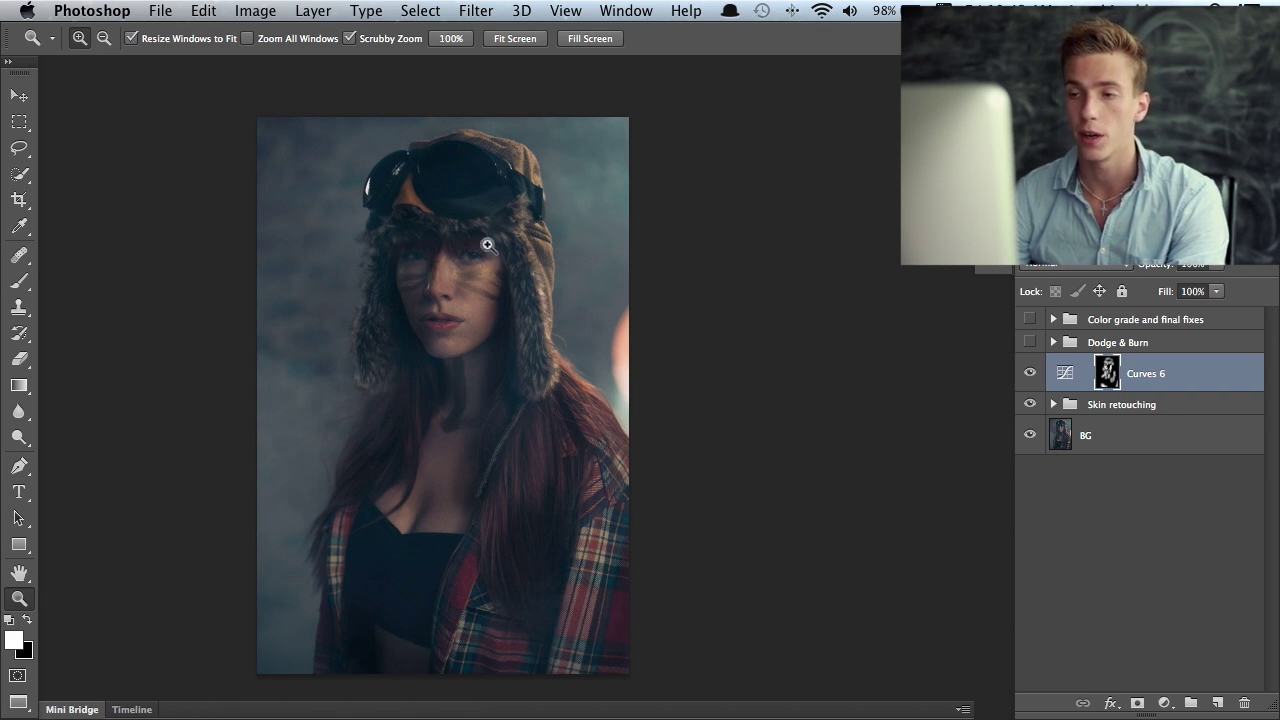
left_click_drag(481, 254, 325, 279)
key("b")
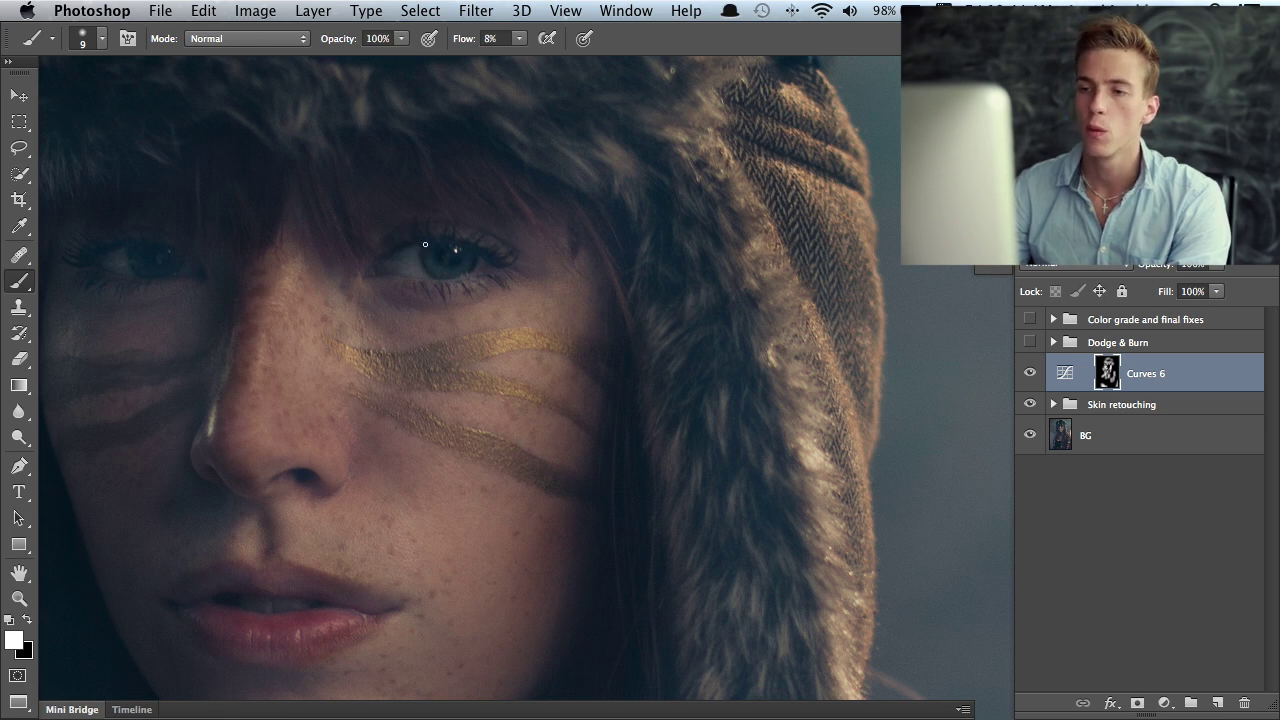
left_click_drag(332, 262, 457, 266)
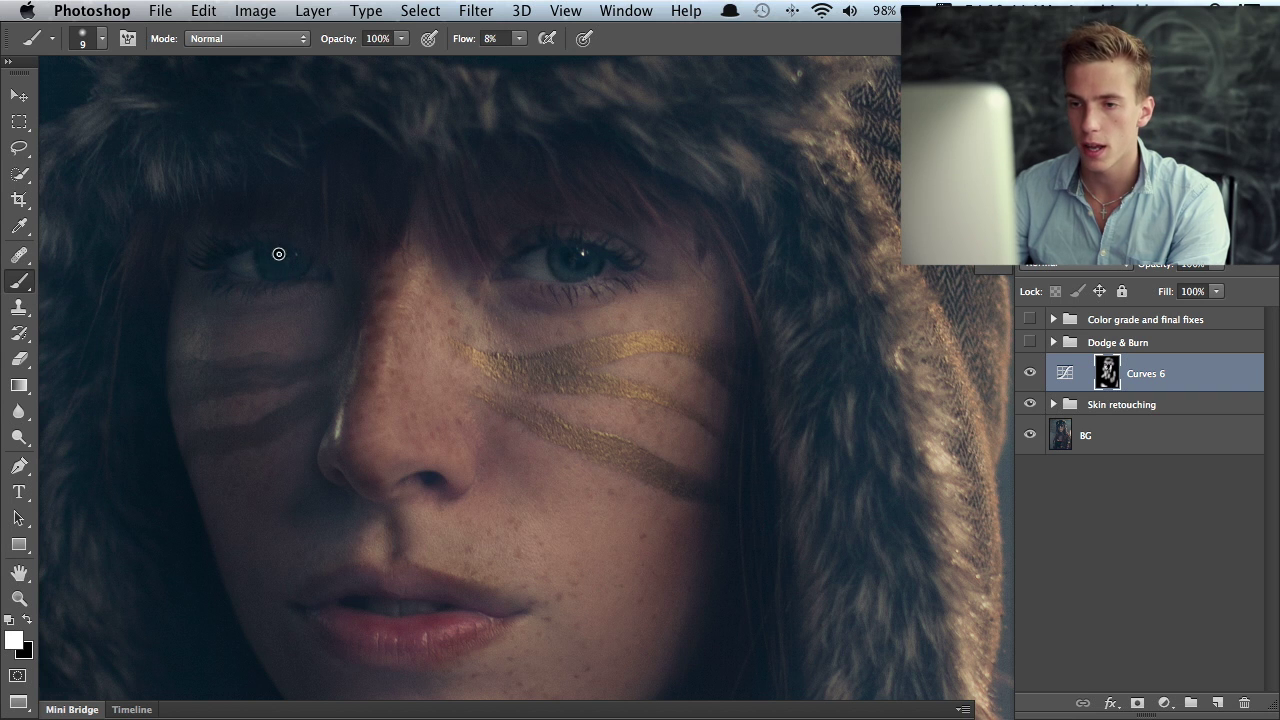
Compare the whole portrait with and without the darkening Curves layer
key("z")
left_click(318, 202, "alt")
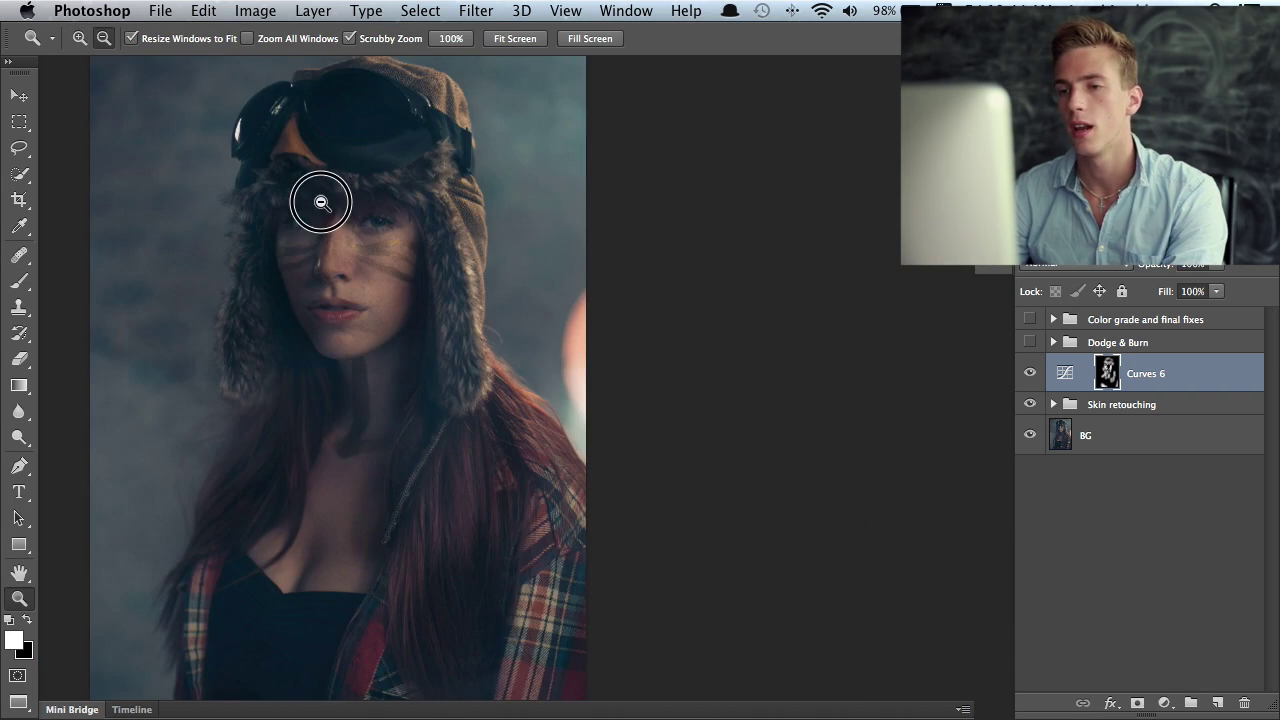
left_click(321, 202, "alt")
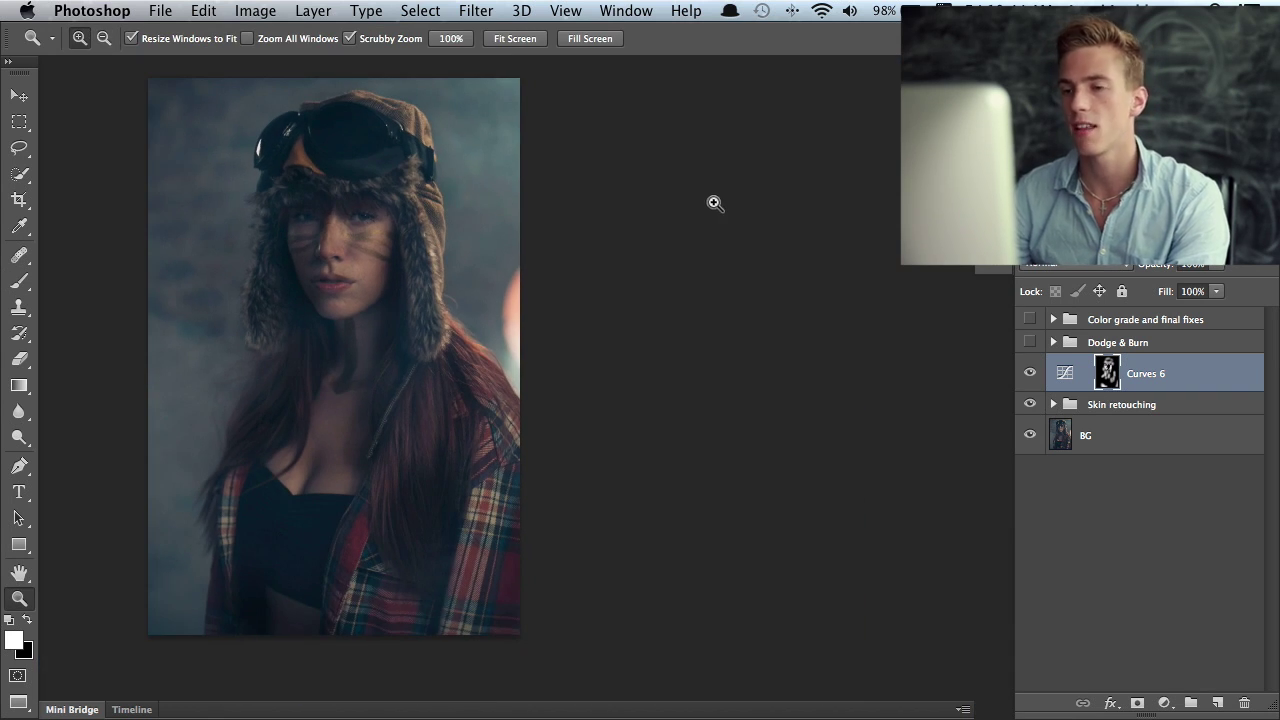
left_click(457, 185, "alt")
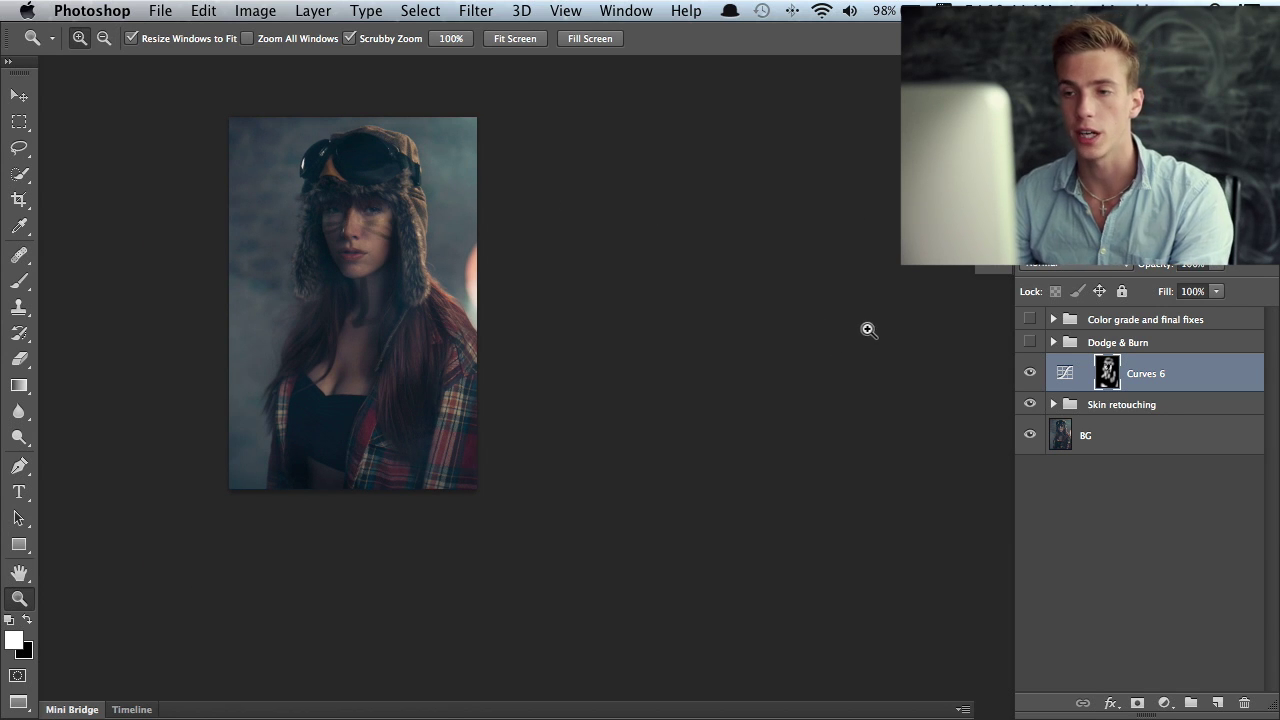
left_click(1031, 373)
left_click(1031, 373)
Add a second Curves adjustment layer that brightens the image by lifting input 89 to output 107, and invert its mask to black
left_click(1166, 703)
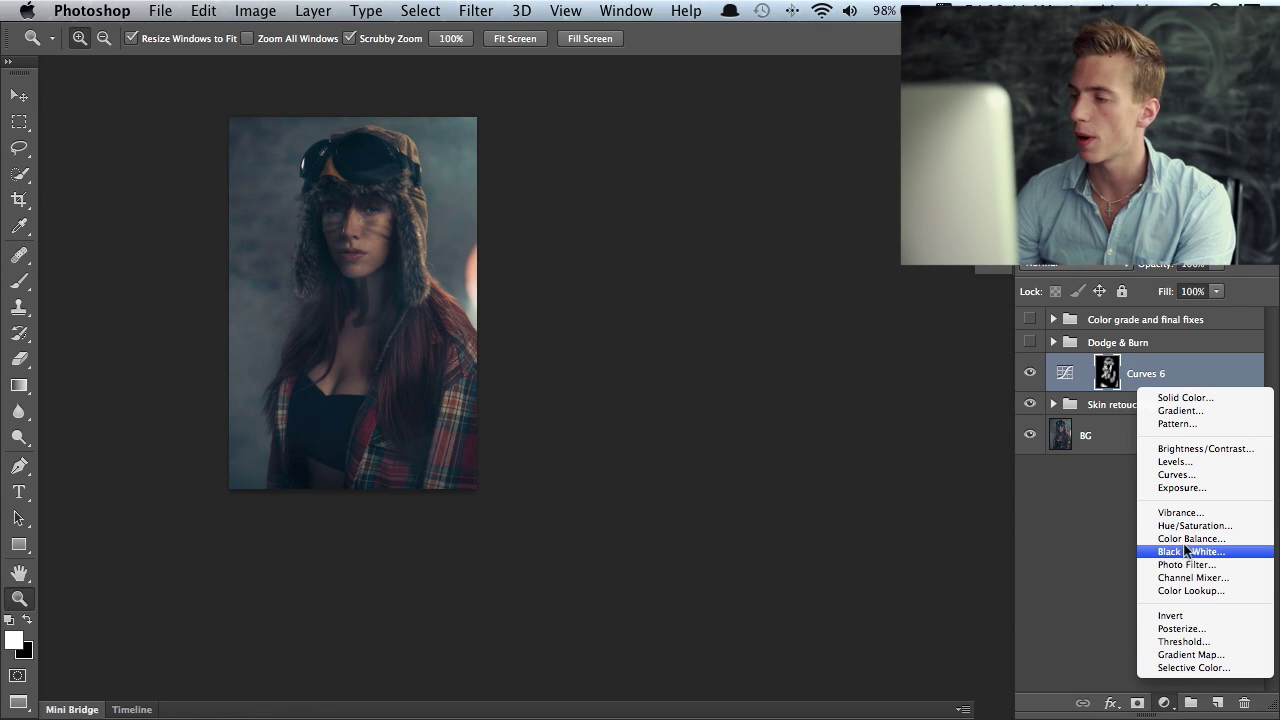
left_click(1182, 478)
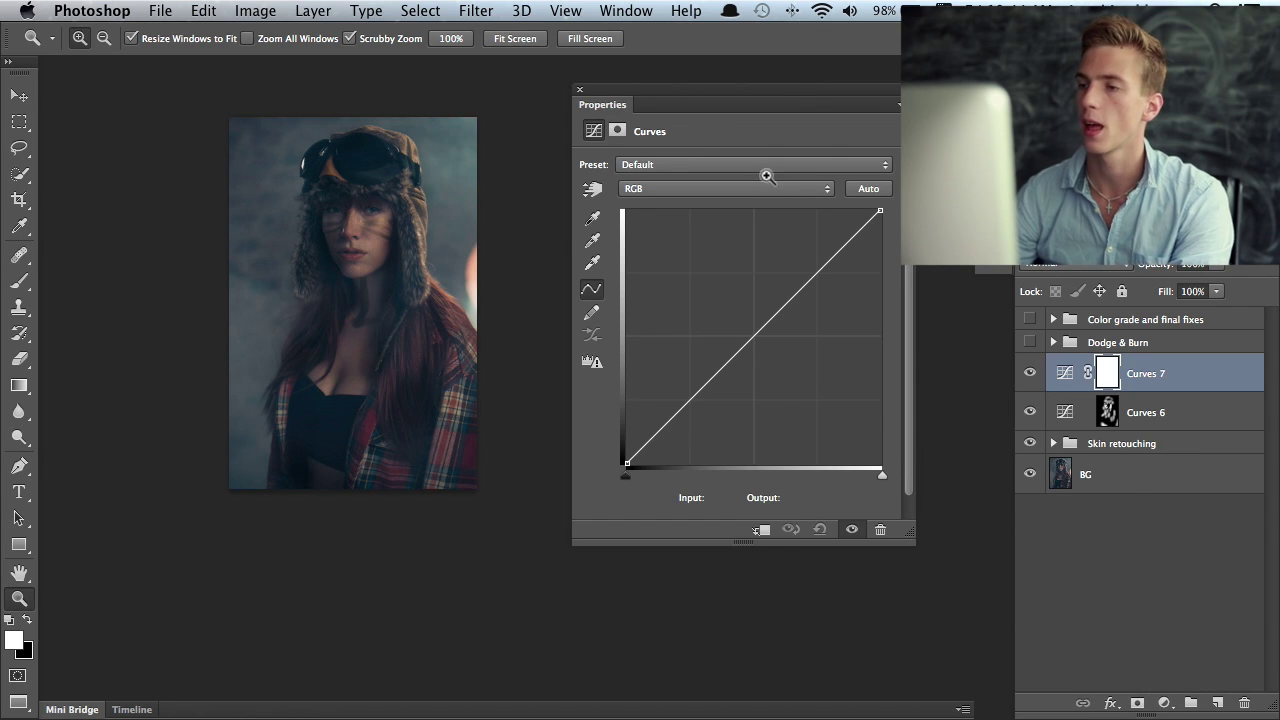
left_click(592, 190)
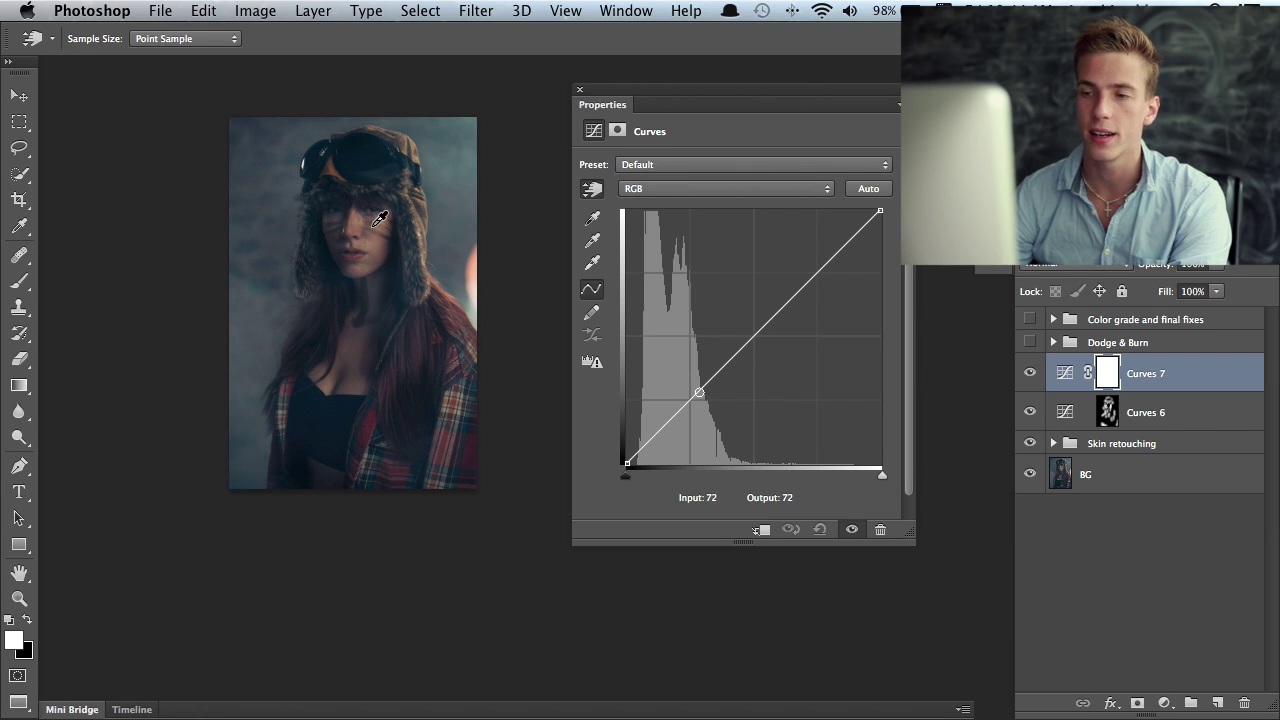
mouse_move(381, 220)
left_mouse_down()
mouse_move(369, 223)
mouse_move(370, 206)
left_mouse_up()
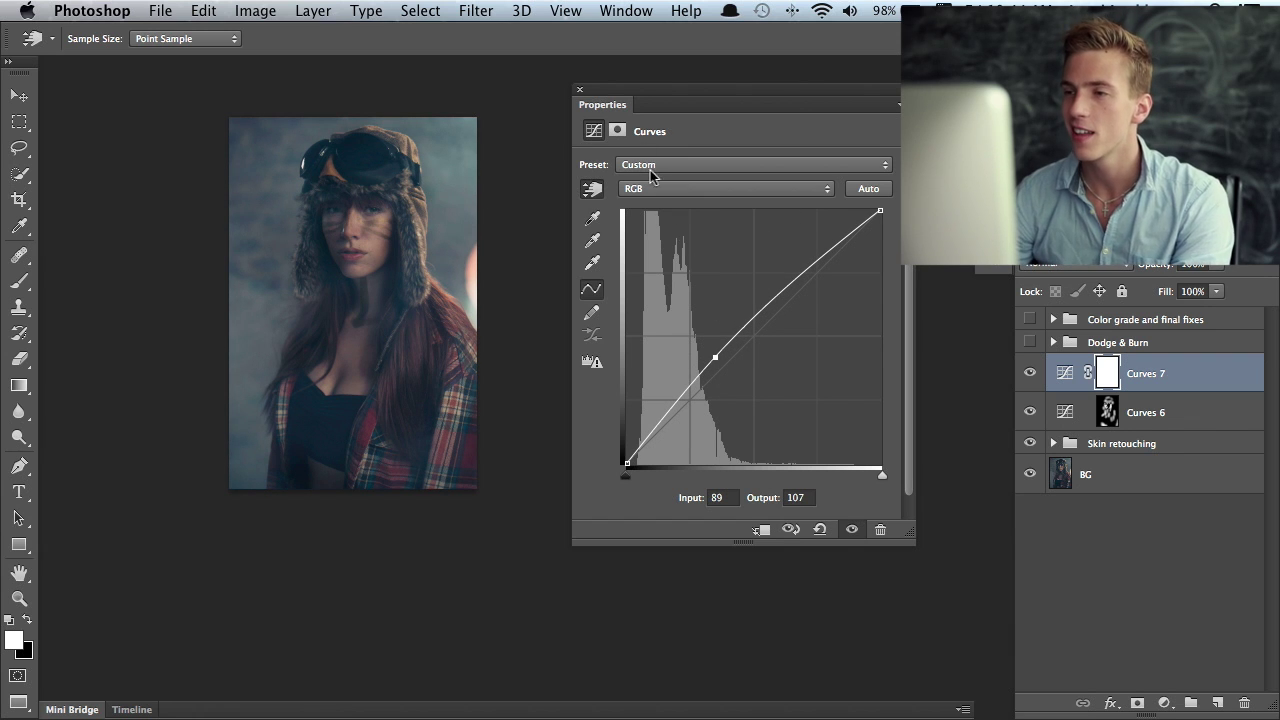
left_click(579, 91)
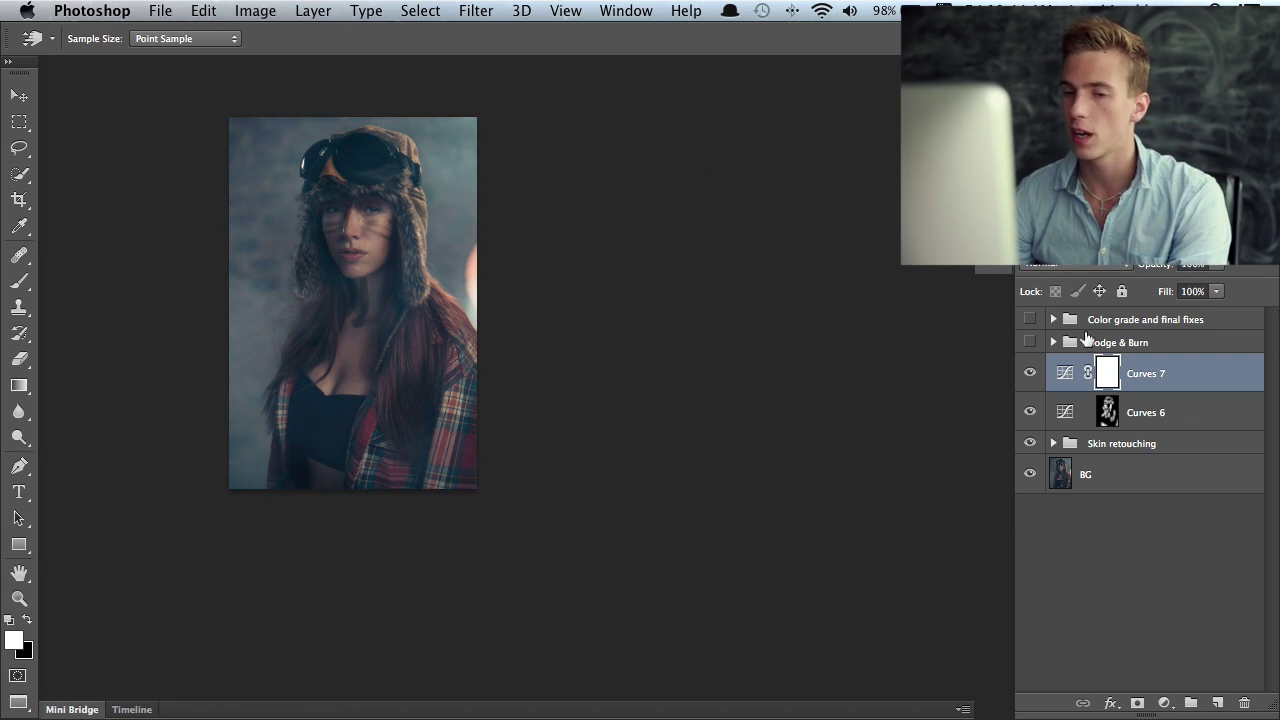
key("super+i")
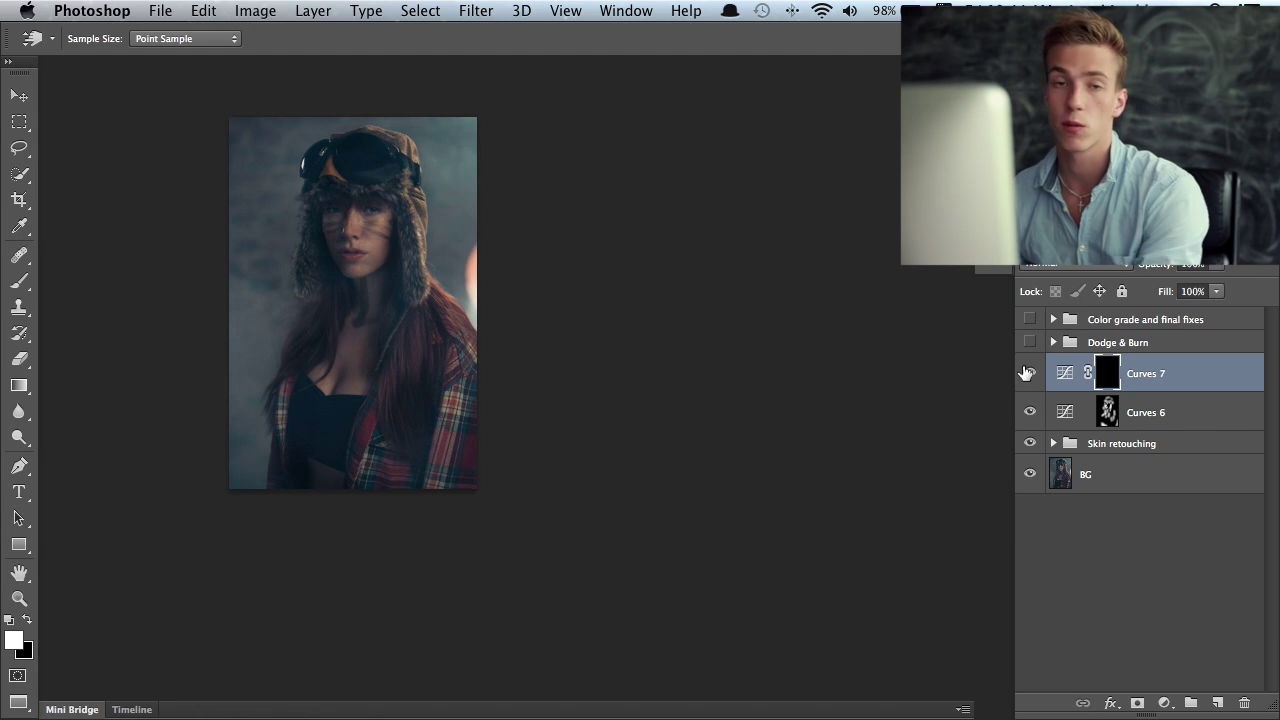
Dodge the highlights of the forehead, nose and cheeks on the new Curves mask with a white 212 px brush at 8% flow
key("z")
left_click(386, 216)
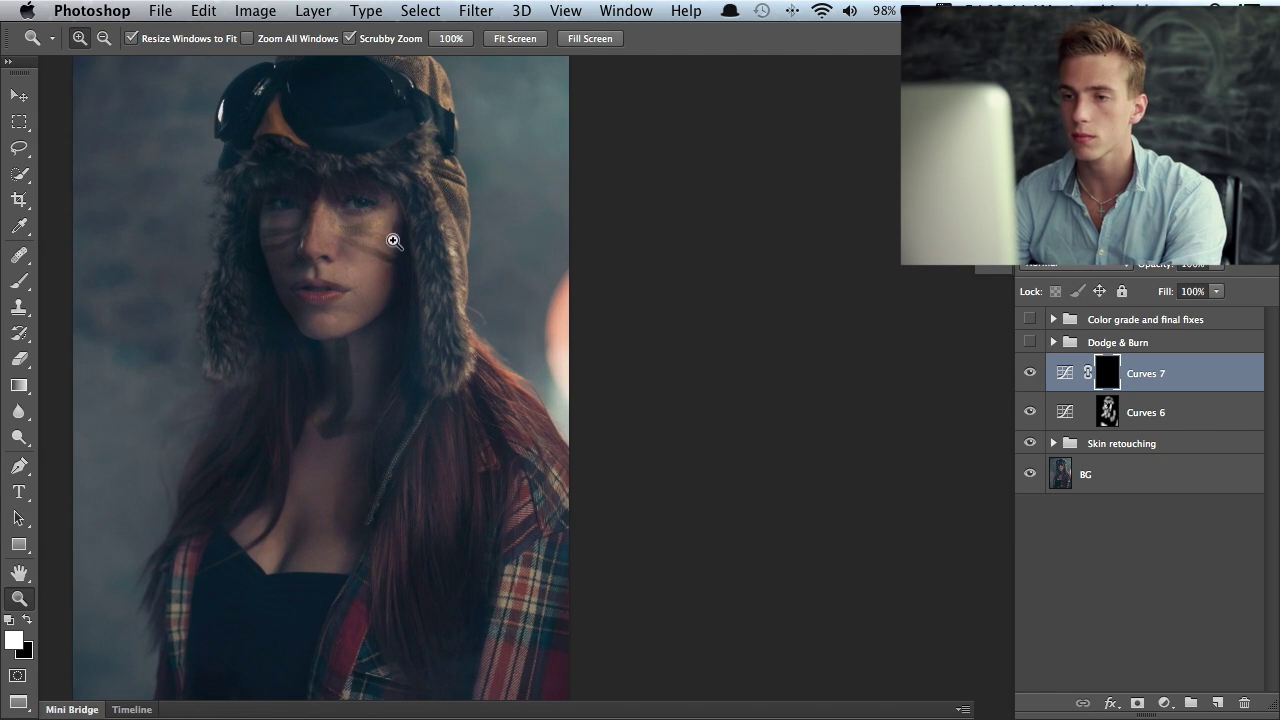
left_click(391, 237)
left_click(409, 251)
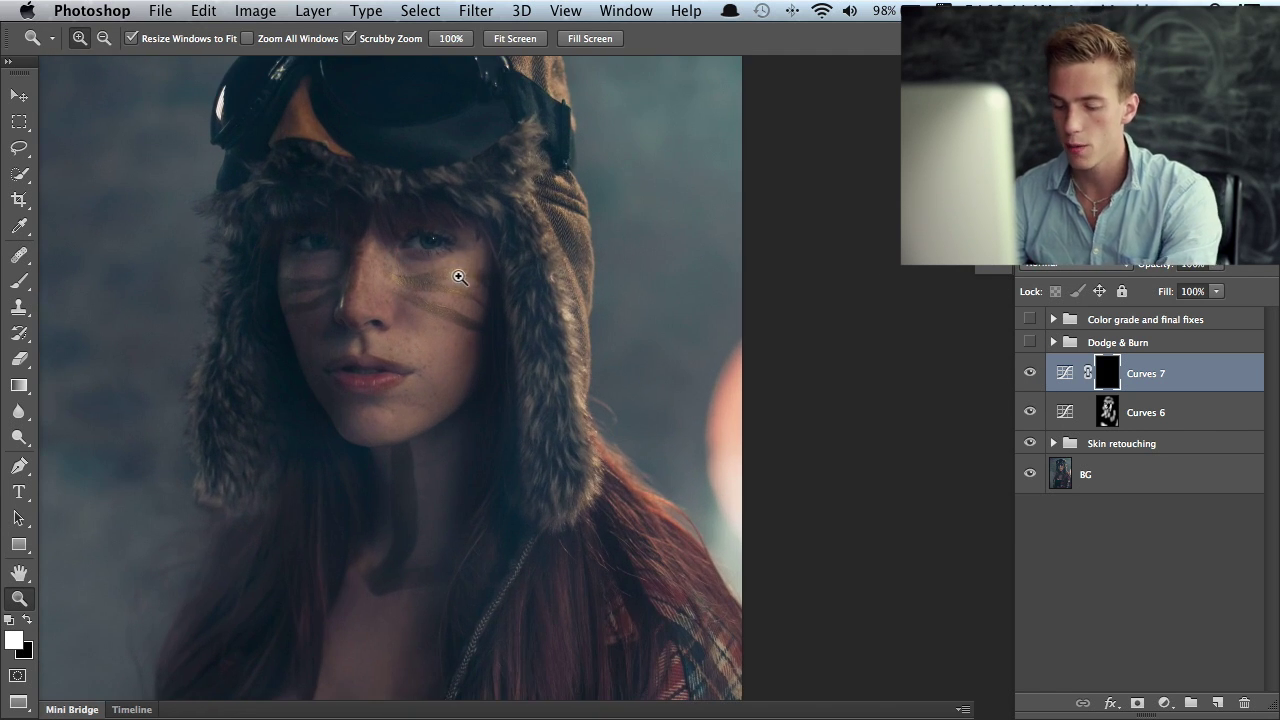
key("b")
mouse_move(409, 314)
left_mouse_down("ctrl+alt")
mouse_move(394, 277)
mouse_move(394, 294)
mouse_move(449, 264)
mouse_move(420, 305)
mouse_move(452, 288)
mouse_move(414, 312)
mouse_move(414, 400)
mouse_move(371, 423)
mouse_move(432, 382)
left_mouse_up("ctrl+alt")
mouse_move(371, 229)
left_mouse_down()
mouse_move(371, 240)
mouse_move(377, 229)
left_mouse_up()
mouse_move(305, 292)
left_mouse_down()
mouse_move(314, 300)
mouse_move(303, 274)
mouse_move(309, 286)
mouse_move(326, 274)
mouse_move(326, 251)
mouse_move(308, 242)
left_mouse_up()
mouse_move(423, 251)
left_mouse_down()
mouse_move(423, 237)
mouse_move(382, 276)
left_mouse_up()
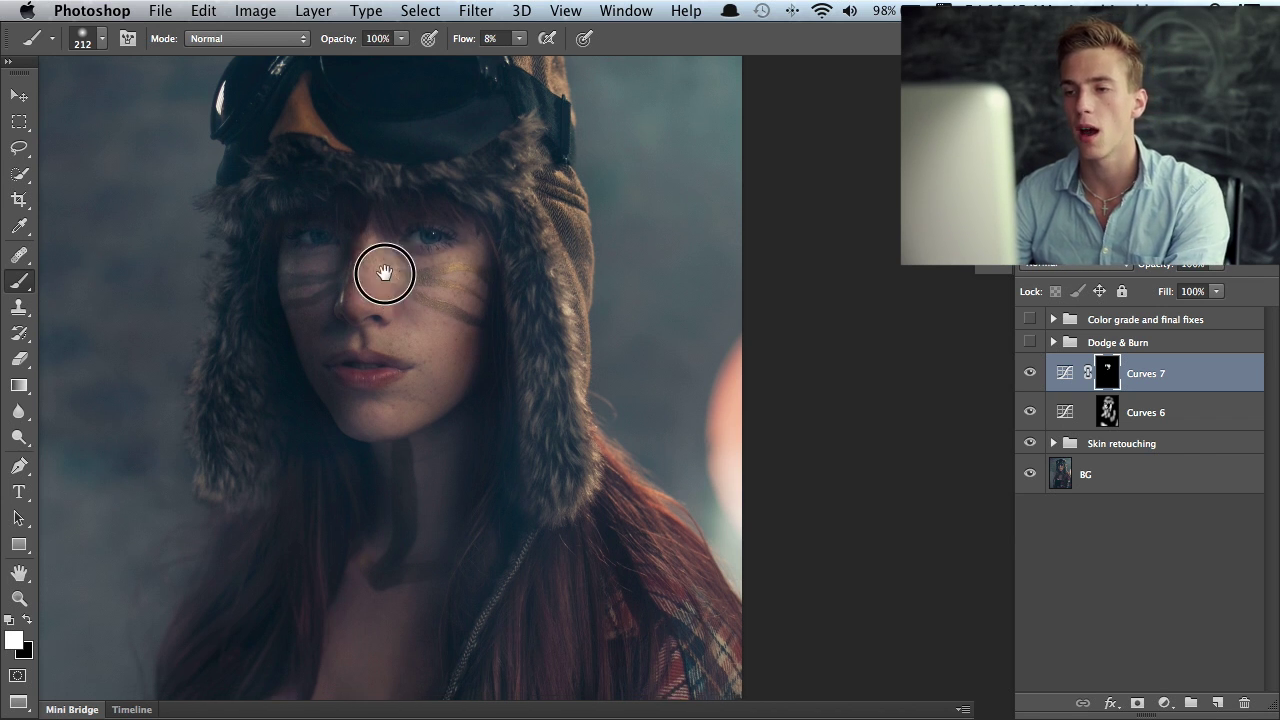
Dodge the highlights along the neck and chest on the brightening mask
scroll(430, 255, "down", 3)
key("z")
left_click(471, 163, "alt")
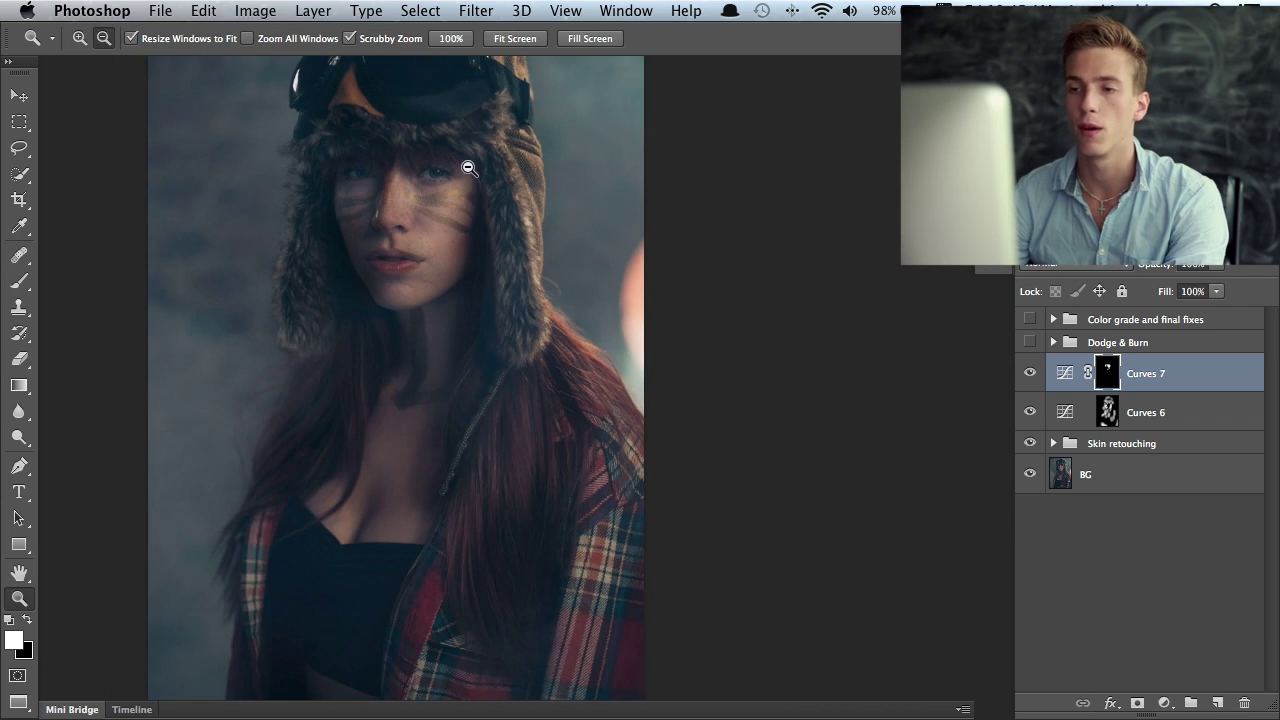
left_click(483, 160, "alt")
key("b")
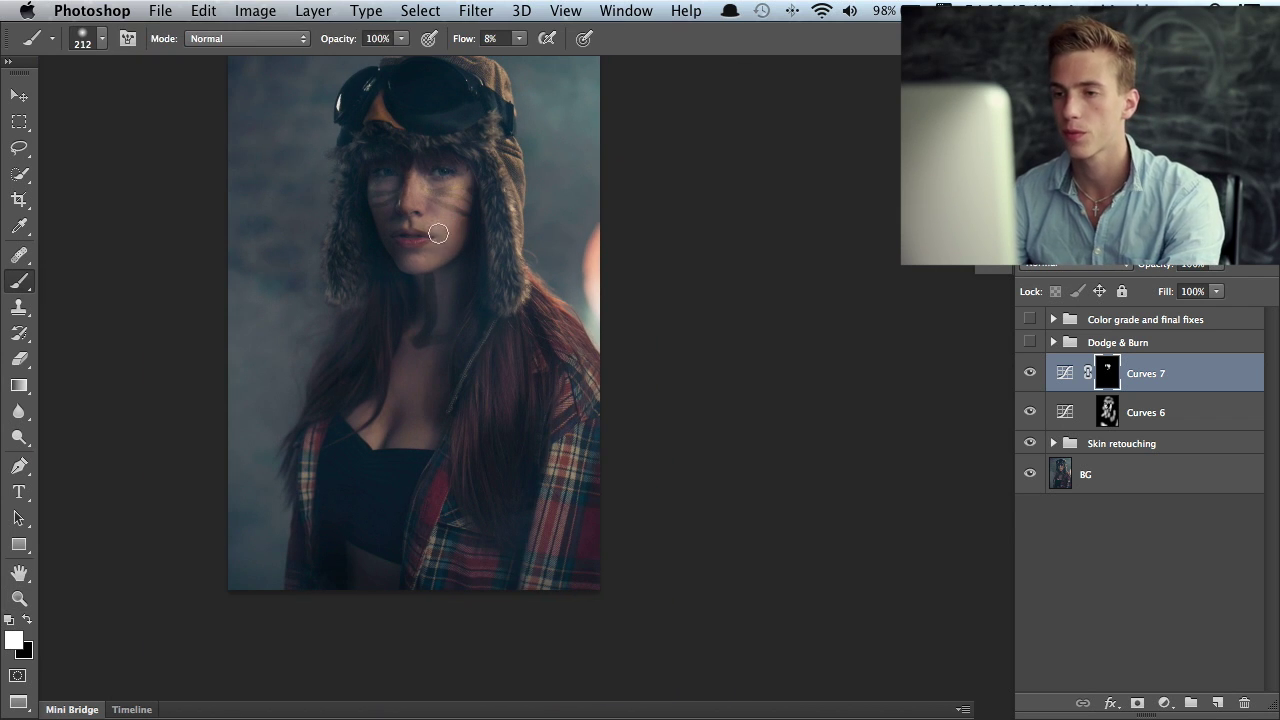
left_click_drag(433, 316, 444, 317)
mouse_move(436, 295)
left_mouse_down()
mouse_move(433, 400)
mouse_move(405, 371)
mouse_move(363, 418)
mouse_move(369, 439)
mouse_move(363, 417)
mouse_move(423, 437)
left_mouse_up()
Dodge the lit parts of the hair and the hat's fur and side with a 372 px brush
key("space")
mouse_move(406, 375)
left_mouse_down()
mouse_move(466, 199)
mouse_move(417, 300)
left_mouse_up()
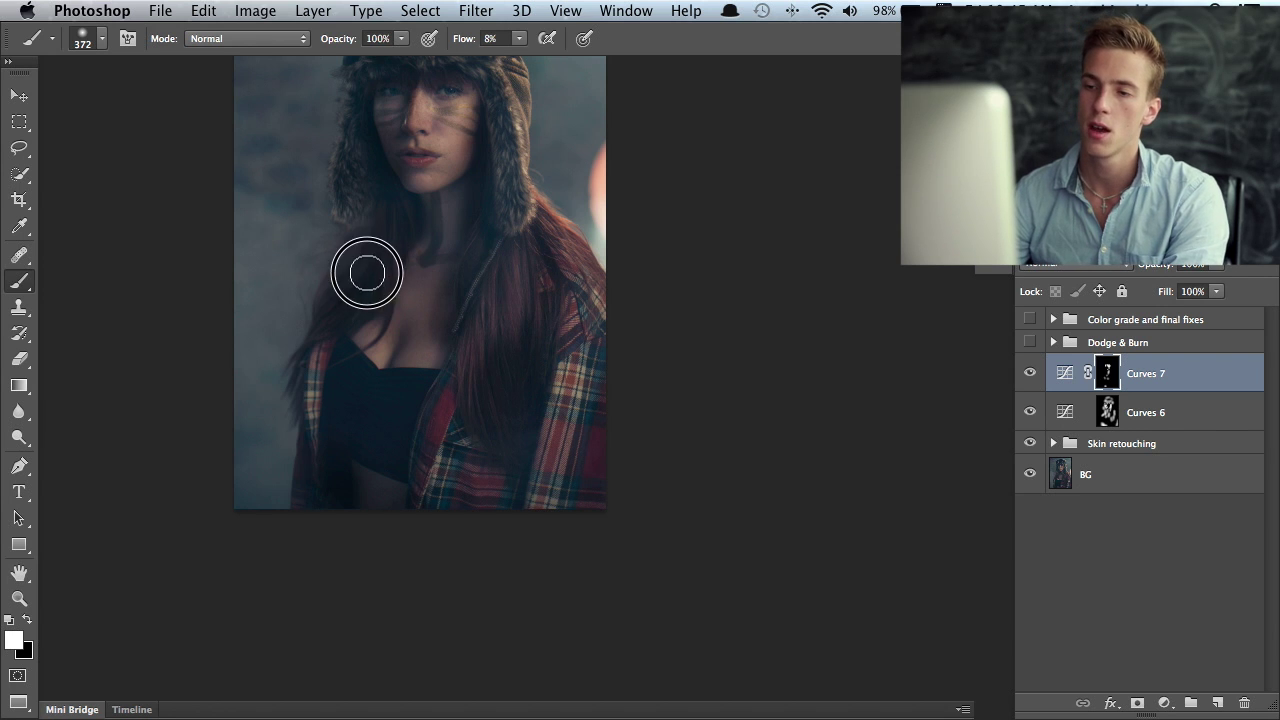
left_click_drag(429, 186, 415, 160)
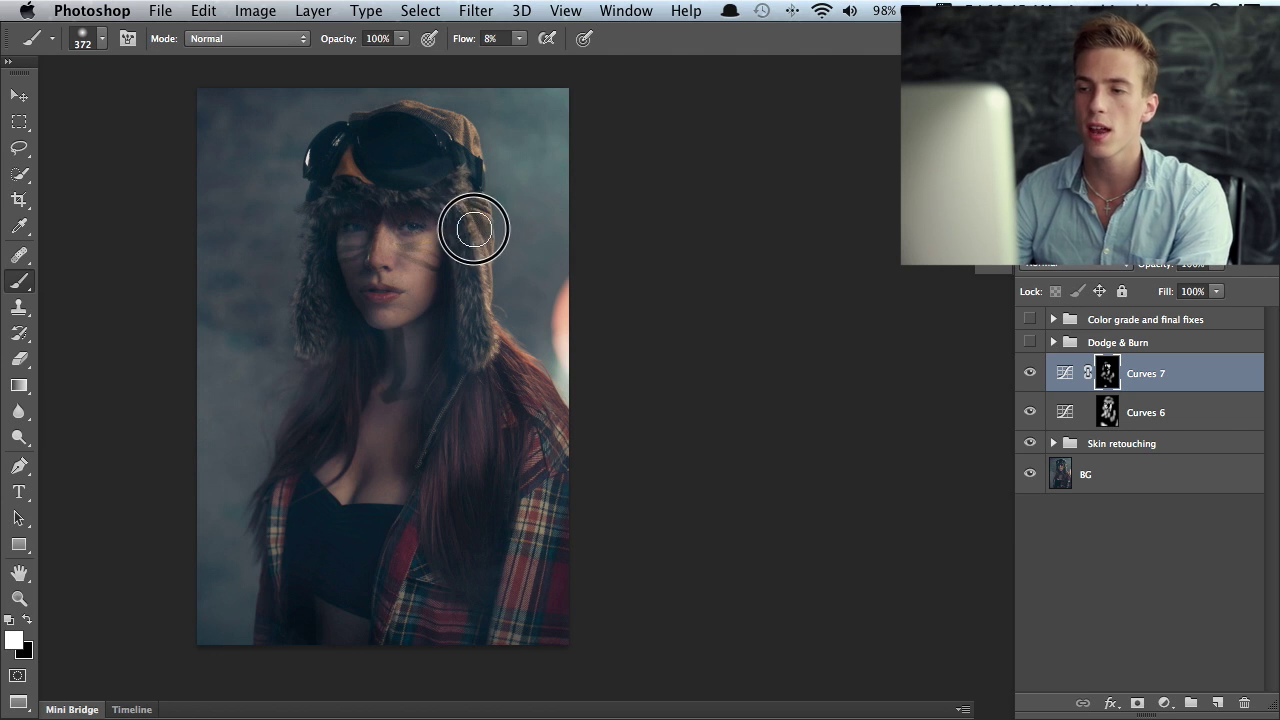
mouse_move(451, 177)
left_mouse_down()
mouse_move(443, 129)
mouse_move(467, 161)
mouse_move(478, 148)
mouse_move(471, 196)
mouse_move(490, 198)
left_mouse_up()
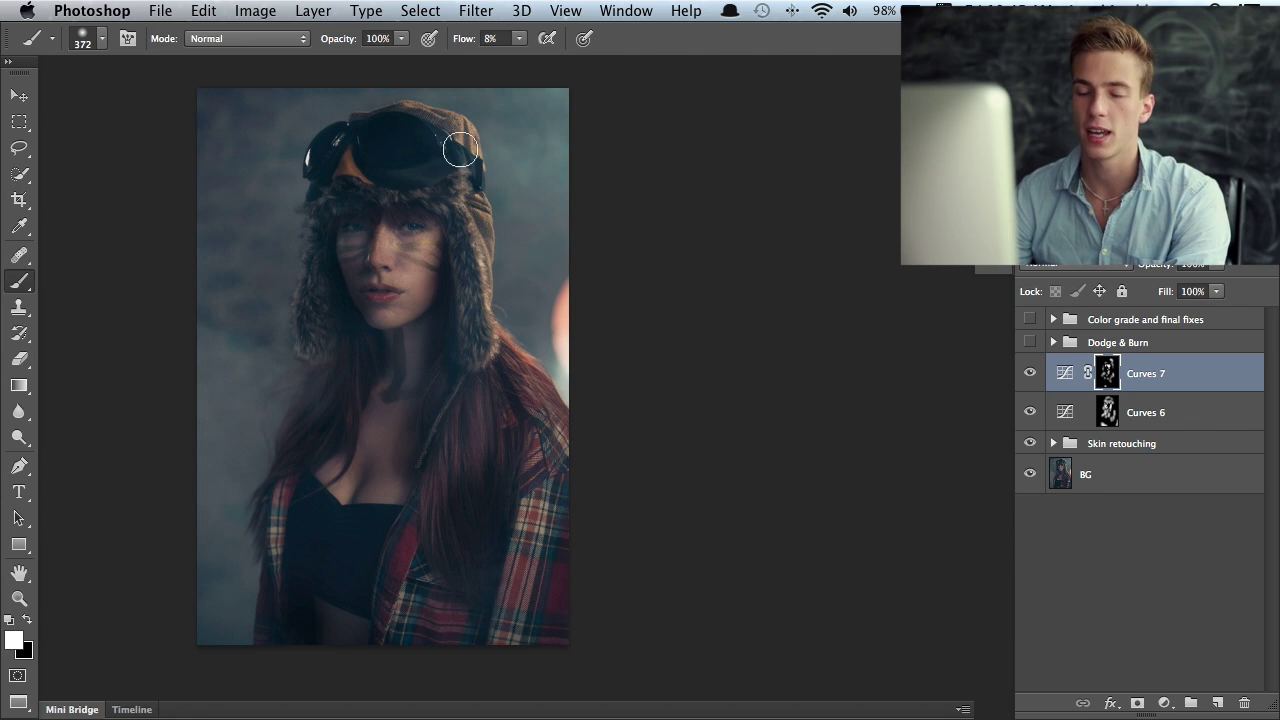
Compare the whole portrait with and without the brightening Curves layer
key("z")
left_click(435, 152, "alt")
left_click(1030, 372)
left_click(1030, 372)
left_click(1030, 372)
left_click(1030, 372)
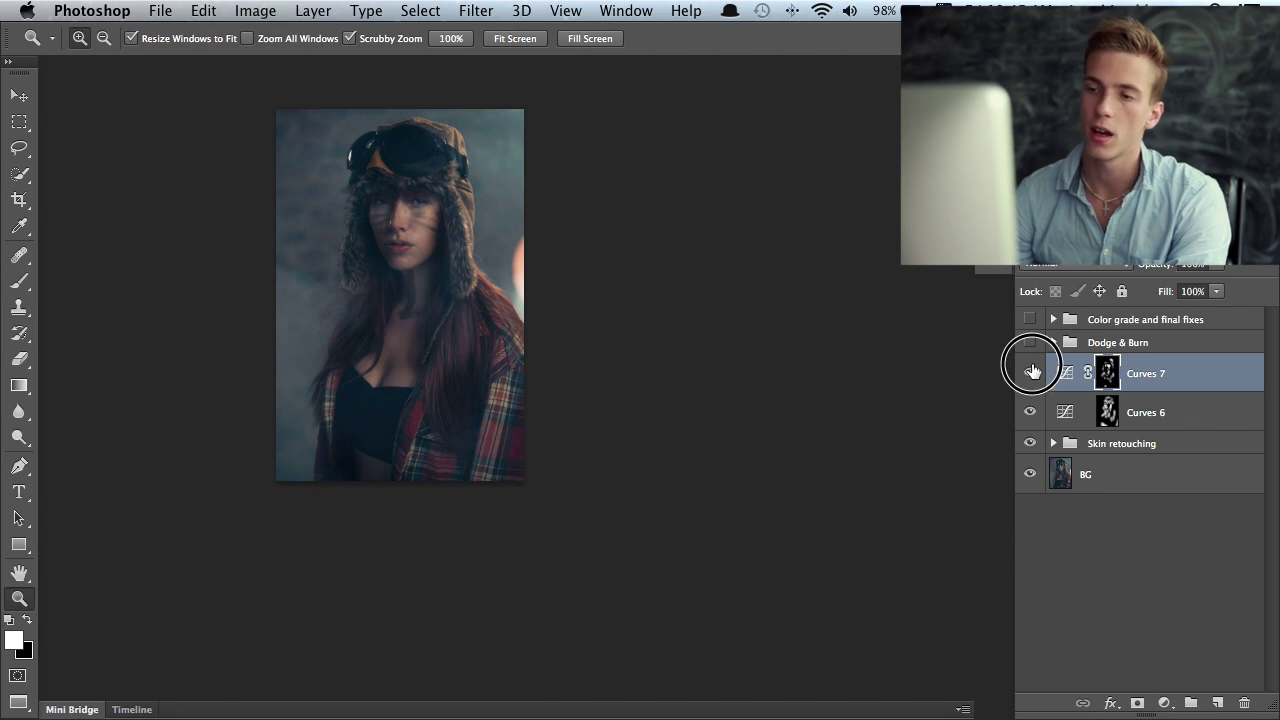
left_click(1031, 372)
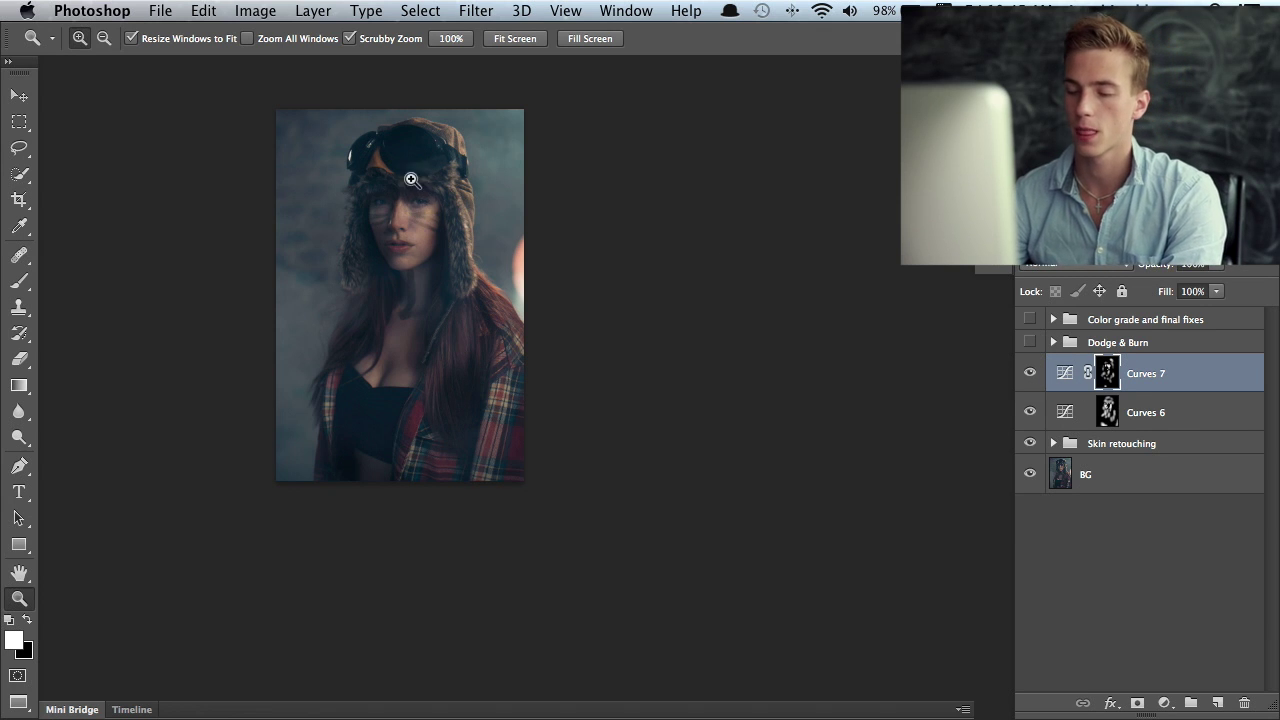
Reduce the brightening on the face by painting black on the Curves mask with a 470 px brush
key("x")
key("b")
mouse_move(383, 213)
left_mouse_down()
mouse_move(460, 224)
mouse_move(384, 208)
left_mouse_up()
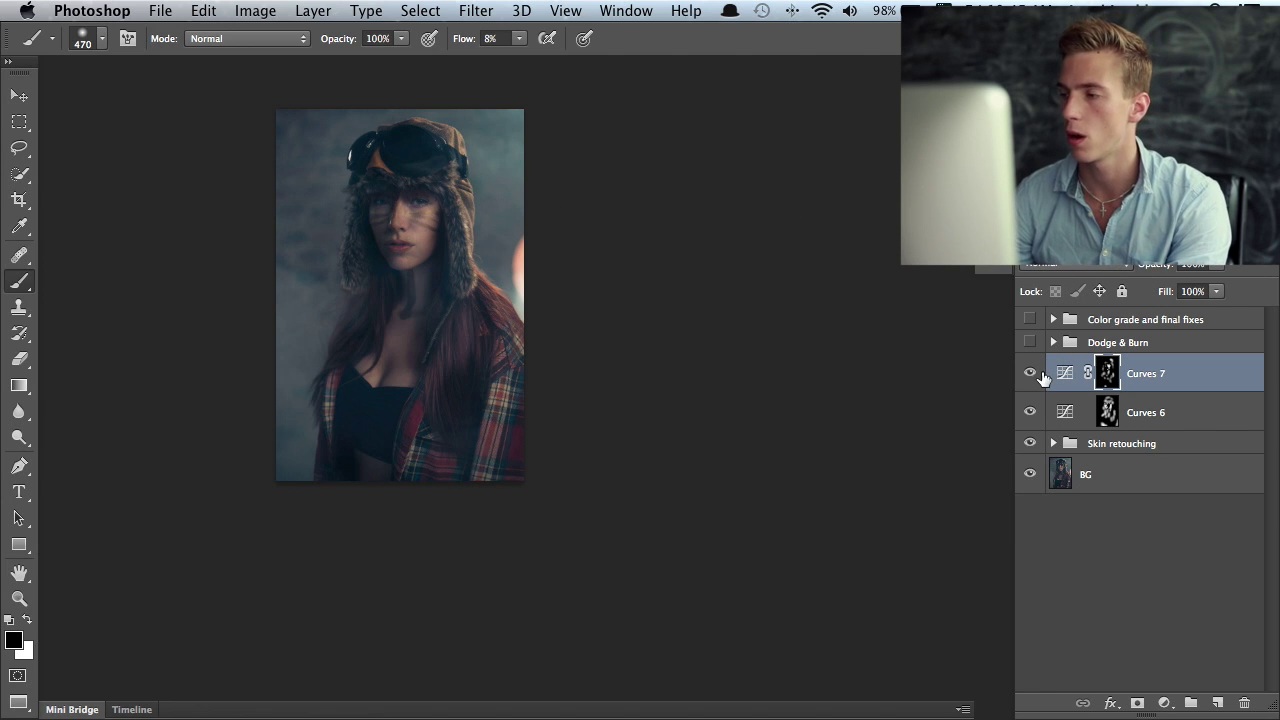
Inspect the brightening layer's mask on its own, and lower the opacity of both Curves layers
left_click(1108, 371, "alt")
left_click(1112, 365, "alt")
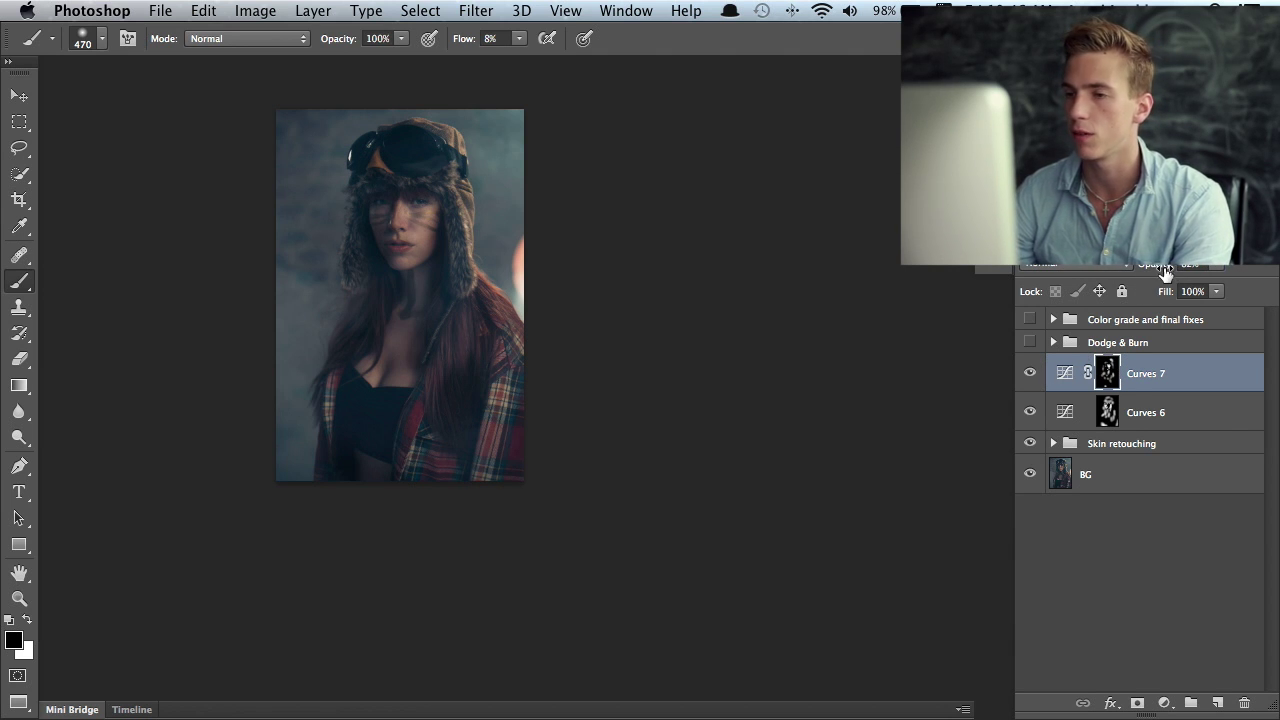
left_click(1194, 408)
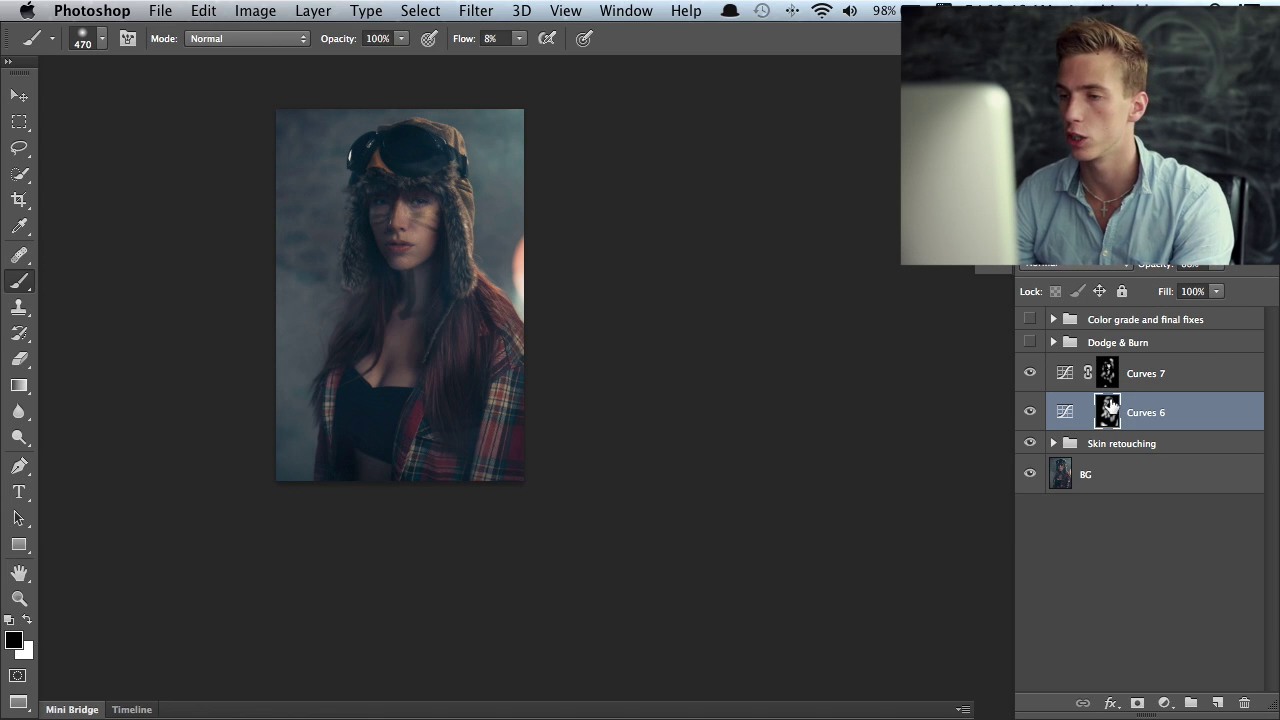
Remove the burn from the better-lit eye and the skin beneath it, painting black on the darkening mask with a 22 to 67 px brush
key("z")
left_click_drag(410, 207, 411, 209)
left_click(411, 209)
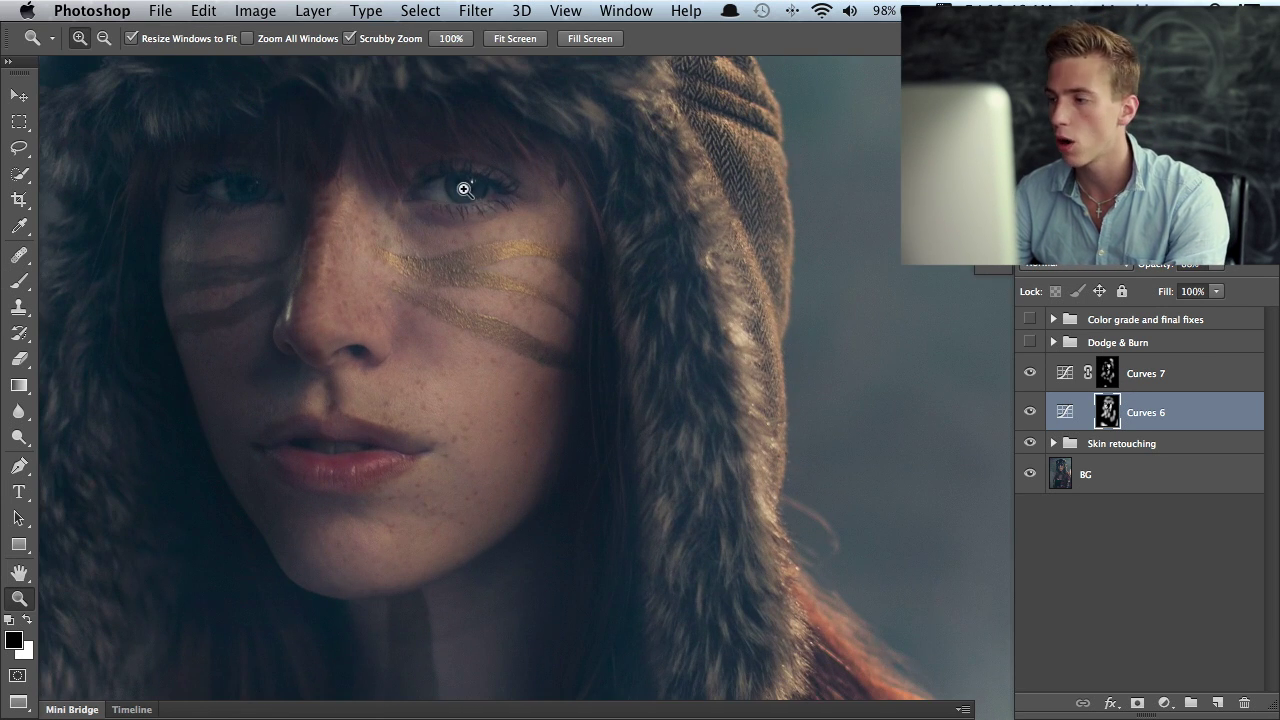
left_click(466, 189)
key("b")
left_click_drag(460, 210, 323, 206)
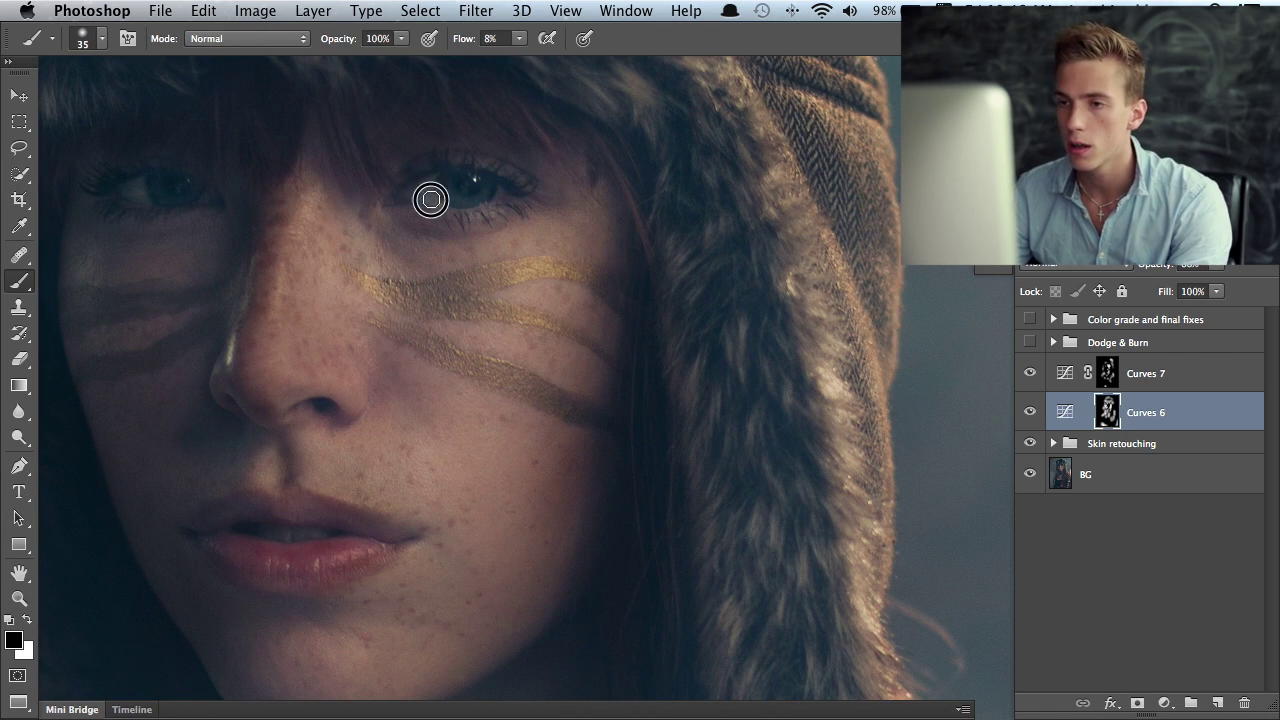
mouse_move(453, 184)
left_mouse_down()
mouse_move(510, 196)
mouse_move(492, 194)
left_mouse_up()
left_click_drag(414, 172, 422, 166)
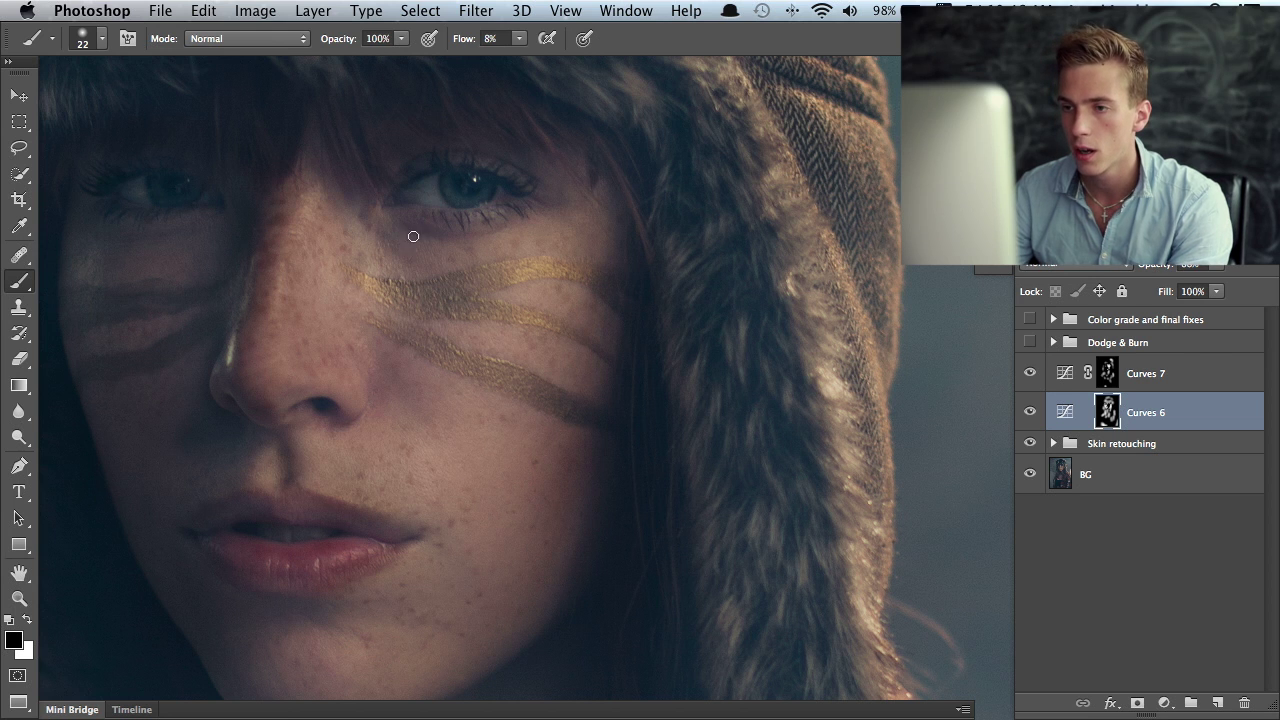
left_click_drag(420, 235, 443, 235)
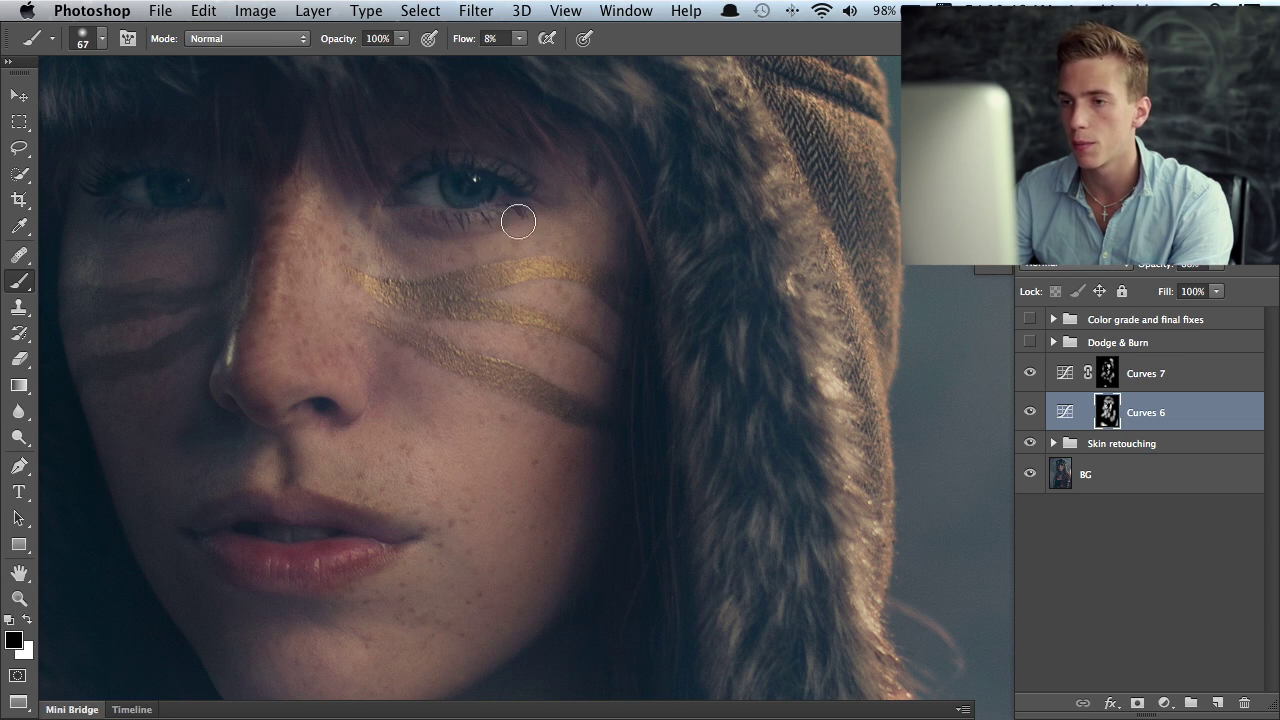
Remove the burn from the shaded eye and the cheek below it, enlarging the black brush to 62 px
scroll(346, 249, "left", 5)
mouse_move(338, 205)
left_mouse_down()
mouse_move(320, 205)
mouse_move(403, 197)
mouse_move(389, 200)
mouse_move(409, 211)
mouse_move(392, 197)
left_mouse_up()
left_click_drag(342, 248, 360, 240)
key("bracketright")
key("bracketright")
key("bracketright")
key("bracketright")
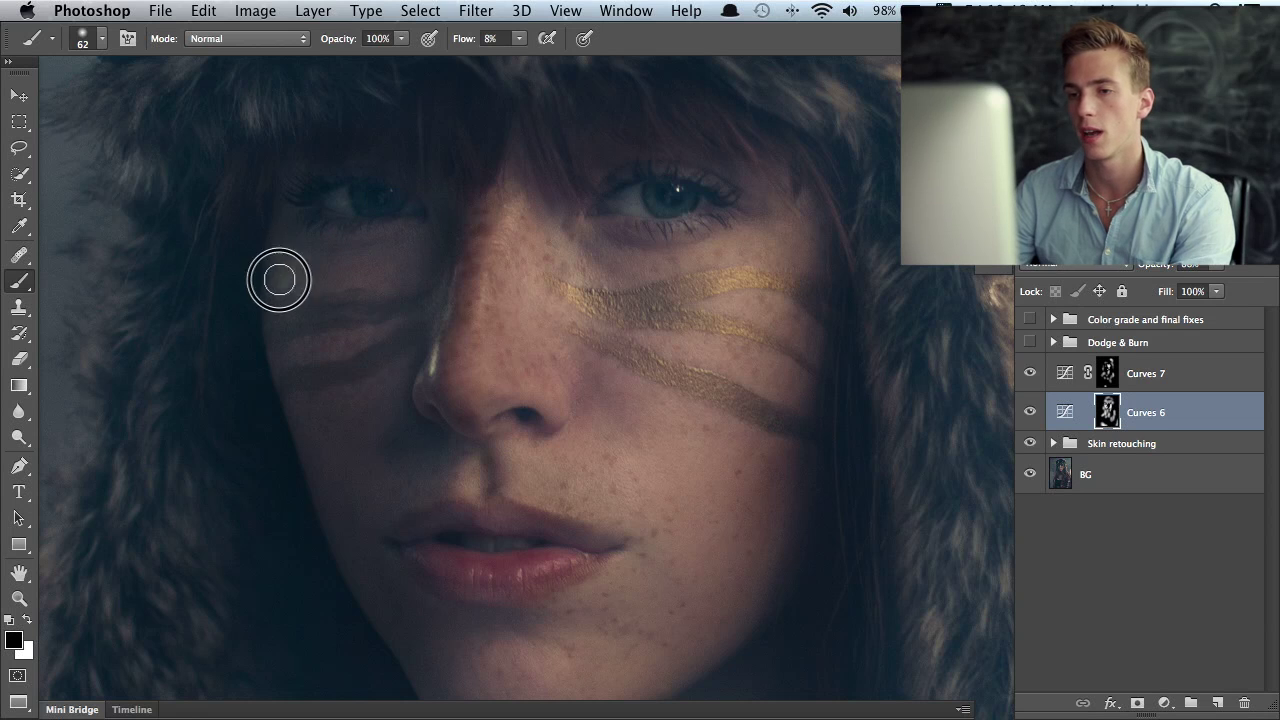
Remove the burn from the lips on the darkening mask with a black brush reduced to 40 px
key("z")
left_click(537, 240, "alt")
left_click(537, 240, "alt")
left_click(510, 398)
key("b")
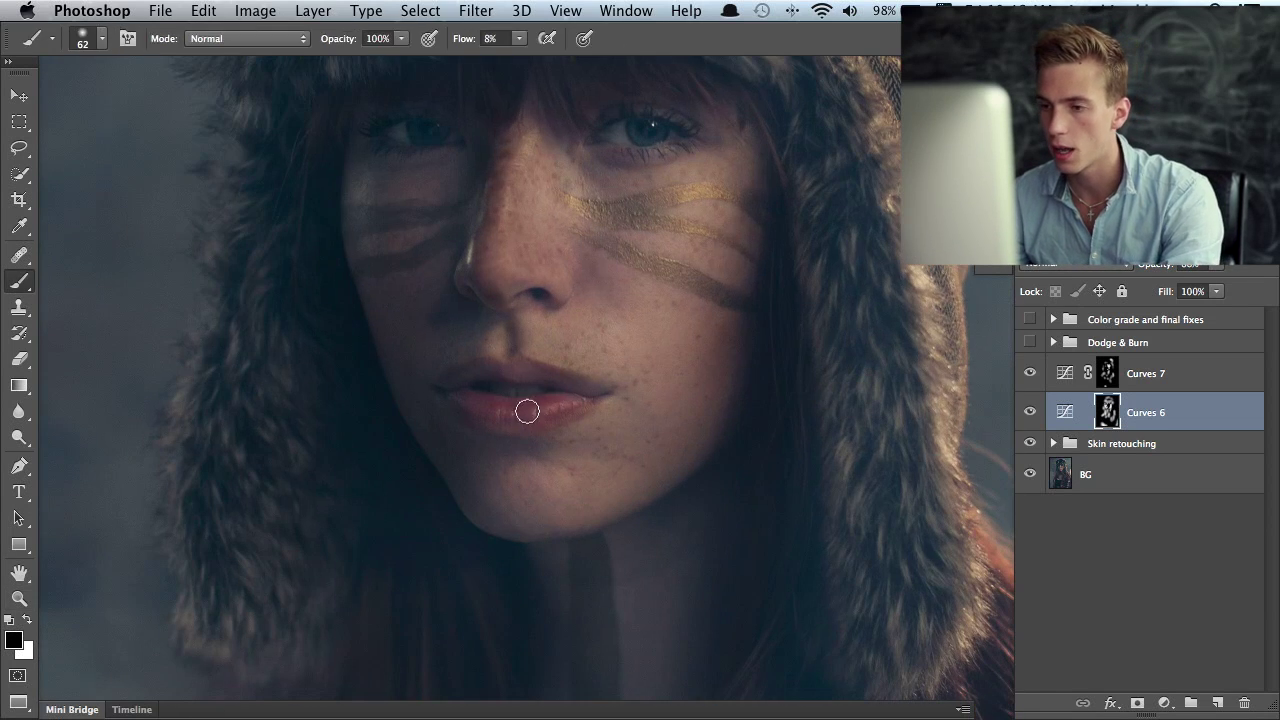
mouse_move(537, 414)
left_mouse_down()
mouse_move(573, 403)
mouse_move(493, 410)
mouse_move(560, 403)
left_mouse_up()
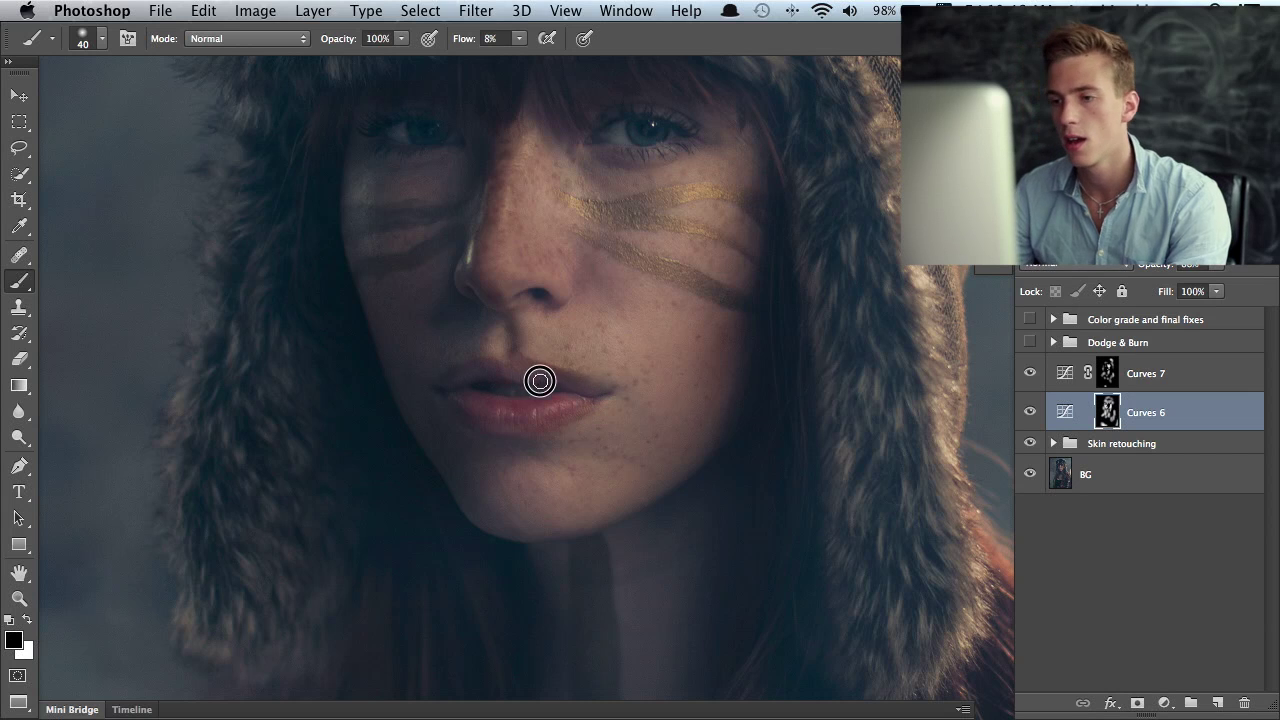
key("z")
left_click(530, 250, "alt")
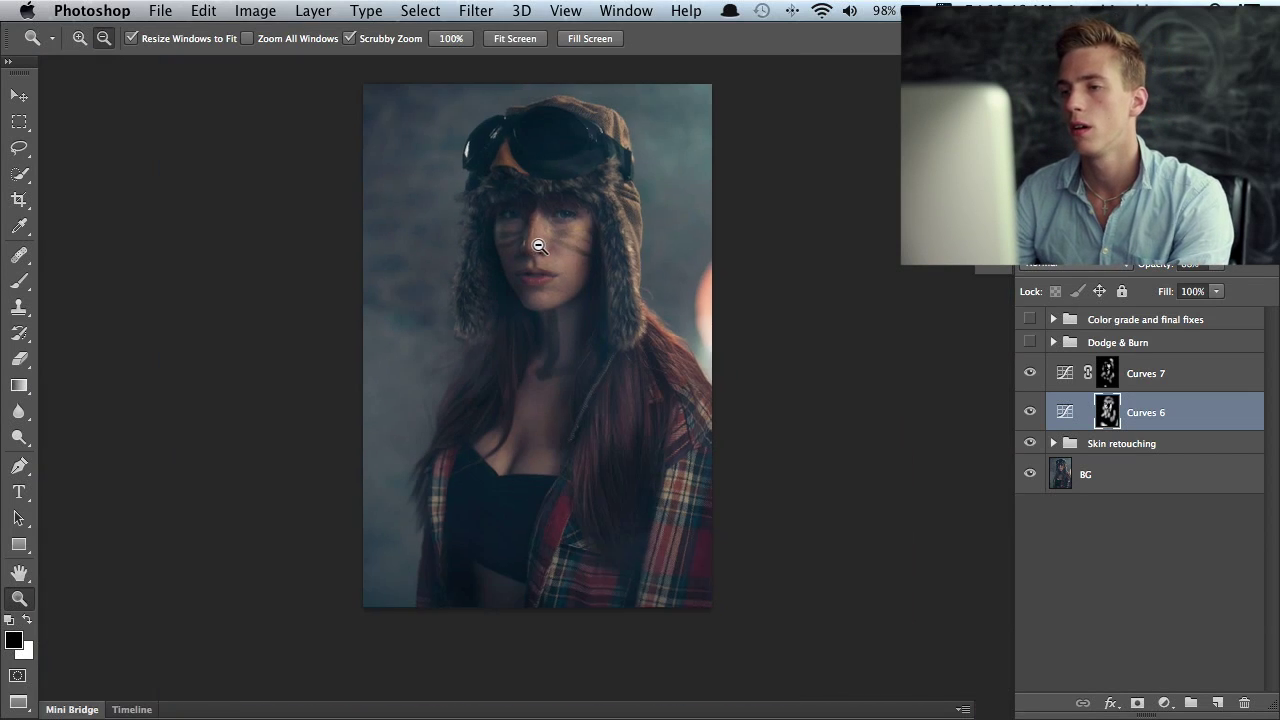
left_click(538, 245, "alt")
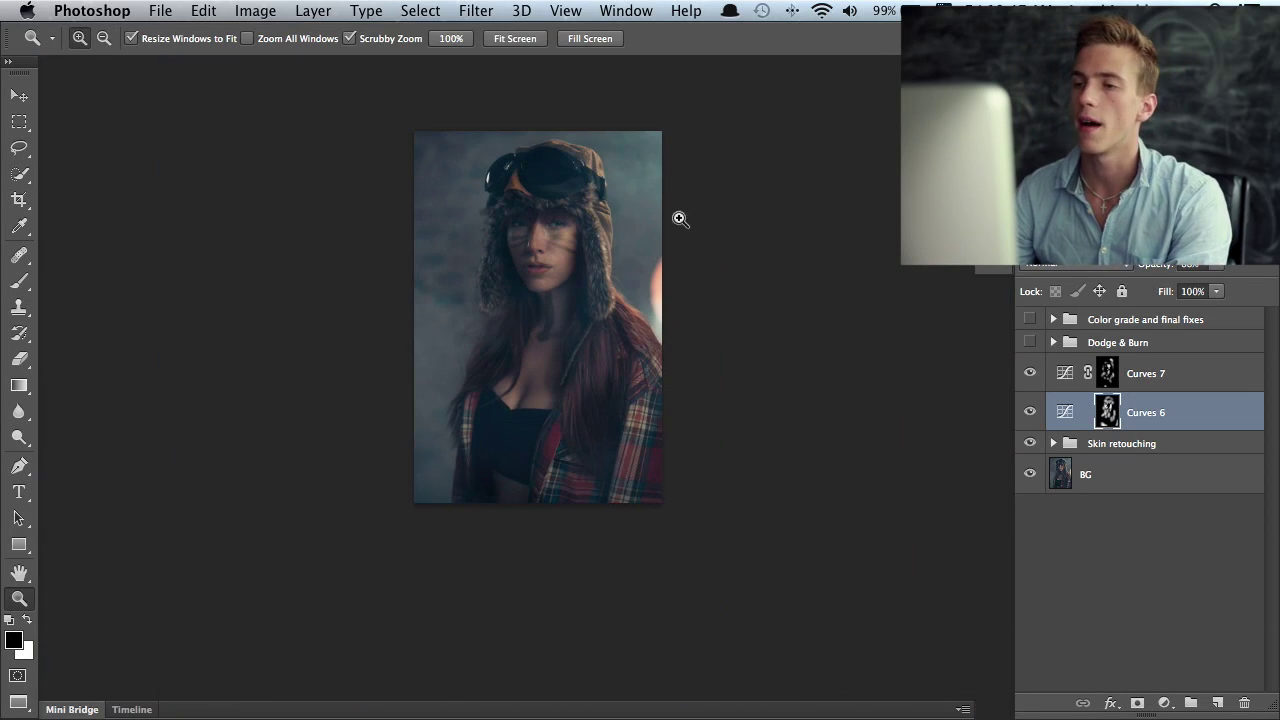
left_click(560, 198)
left_click_drag(570, 246, 552, 245)
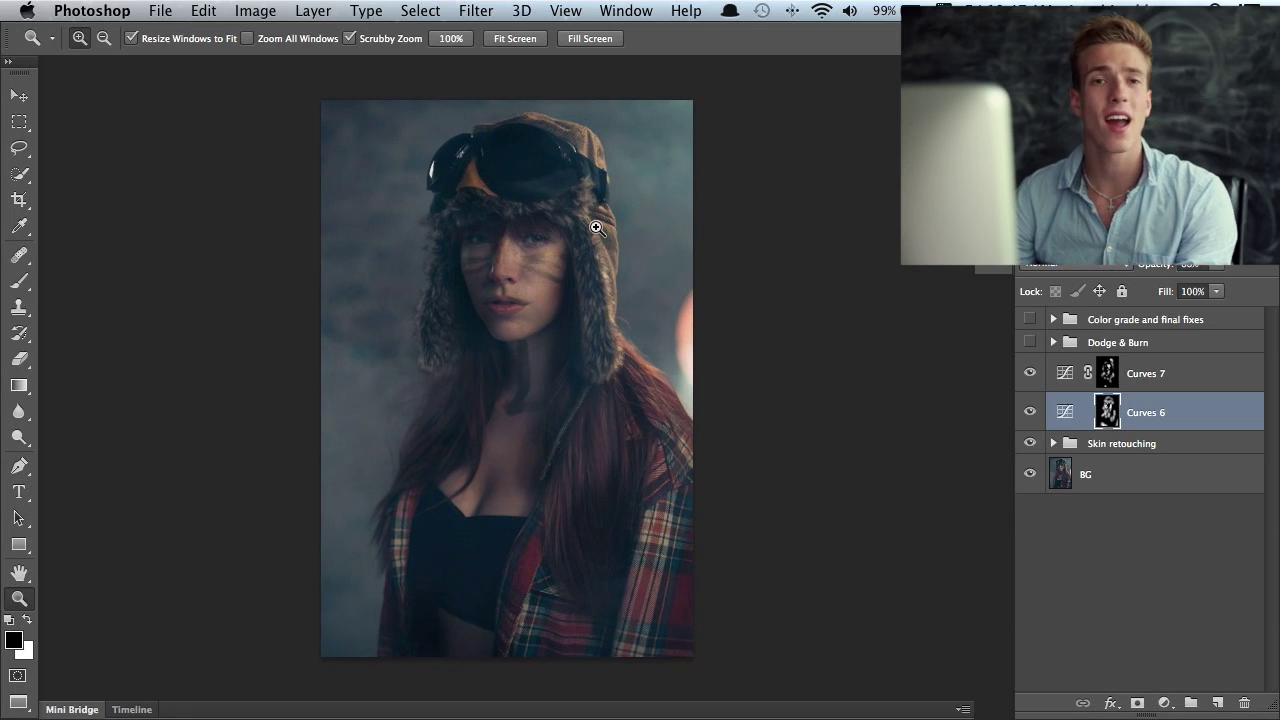